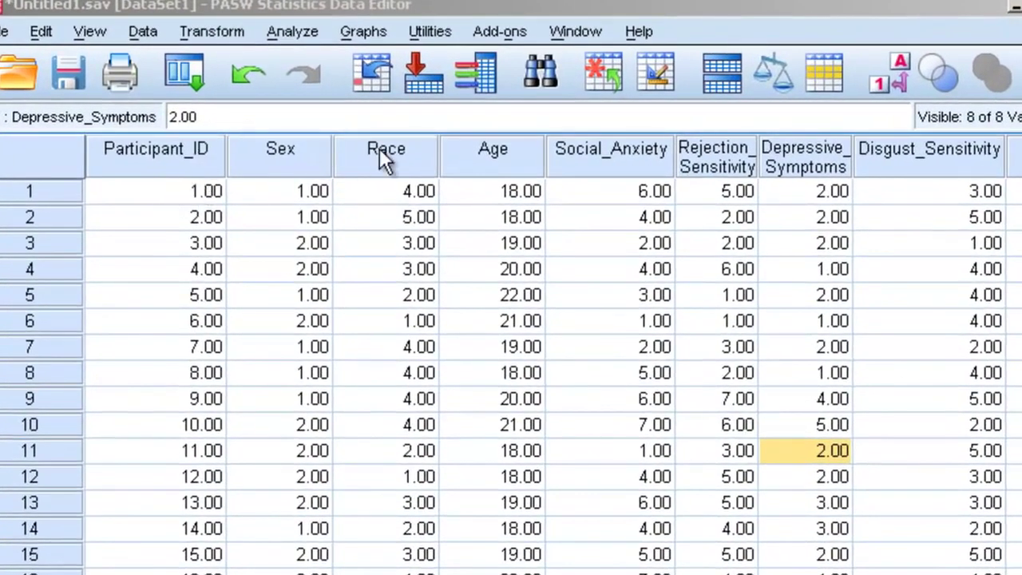
Step: Highlight the Sex, Race and Age columns in the data to look over the demographic variables
left_click_drag(518, 176, 303, 155)
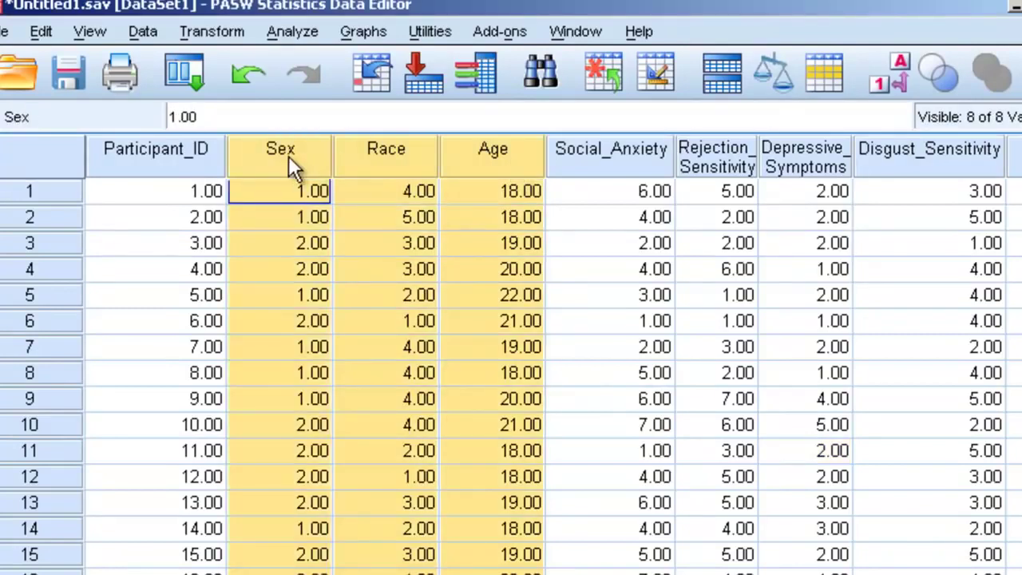
left_click(409, 216)
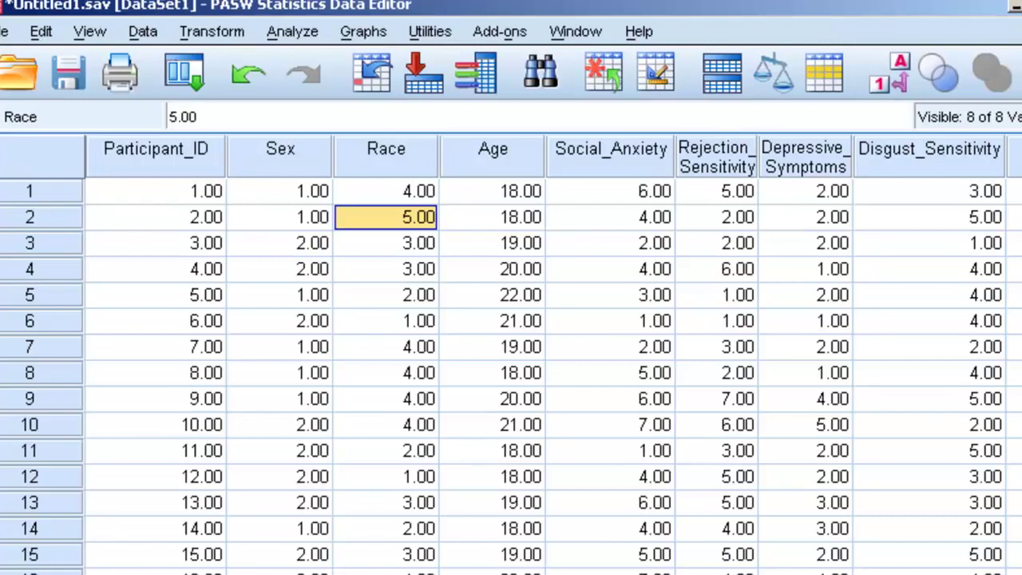
scroll(551, 354, "right", 2)
scroll(551, 355, "left", 2)
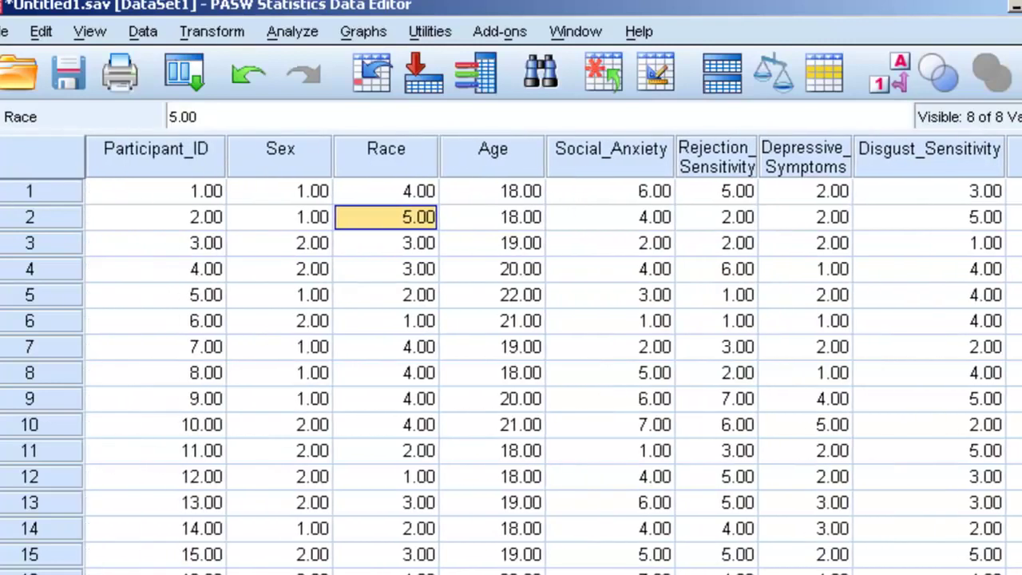
Step: Review the value labels defined for the Sex variable in the variable definitions
key("ctrl+t")
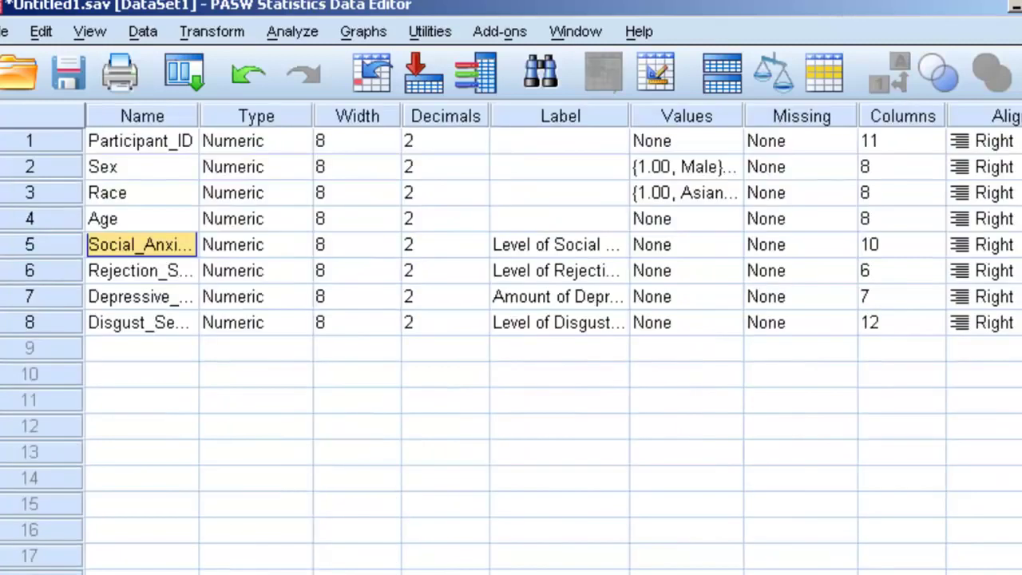
left_click(148, 170)
left_click(728, 168)
left_click(728, 168)
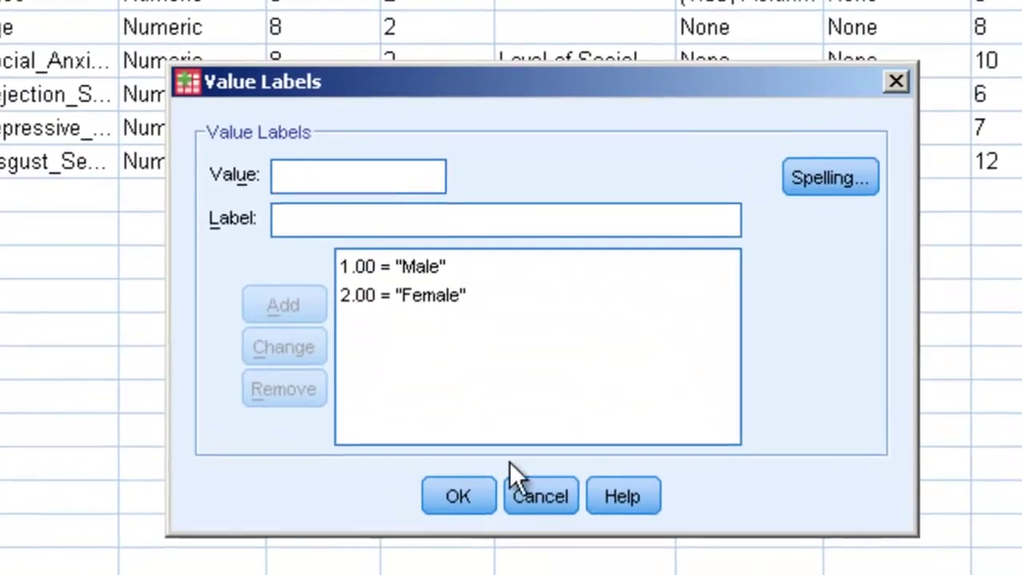
left_click(477, 495)
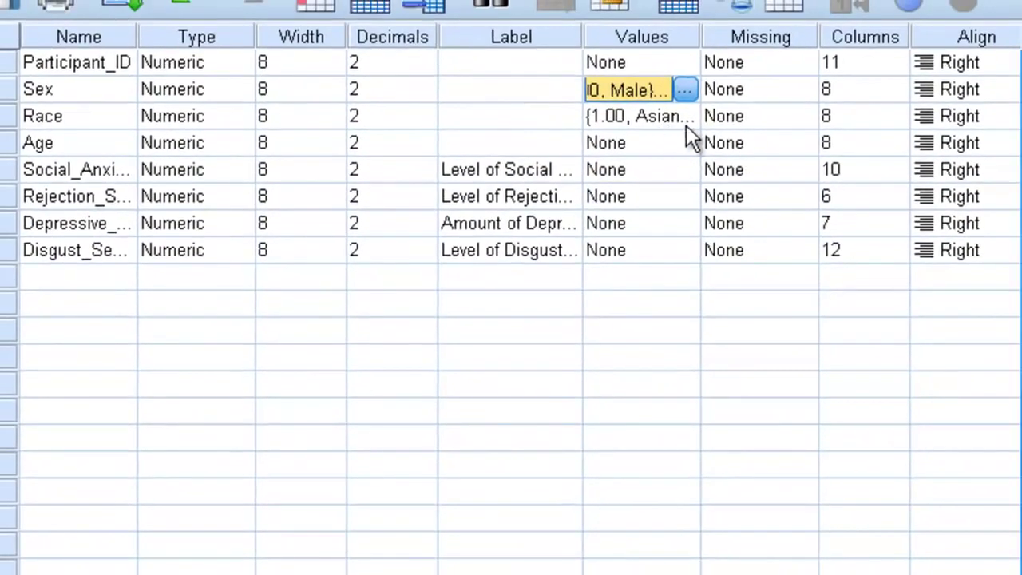
Step: Review the value labels defined for the Race variable, and return to the data values
left_click(686, 125)
left_click(685, 118)
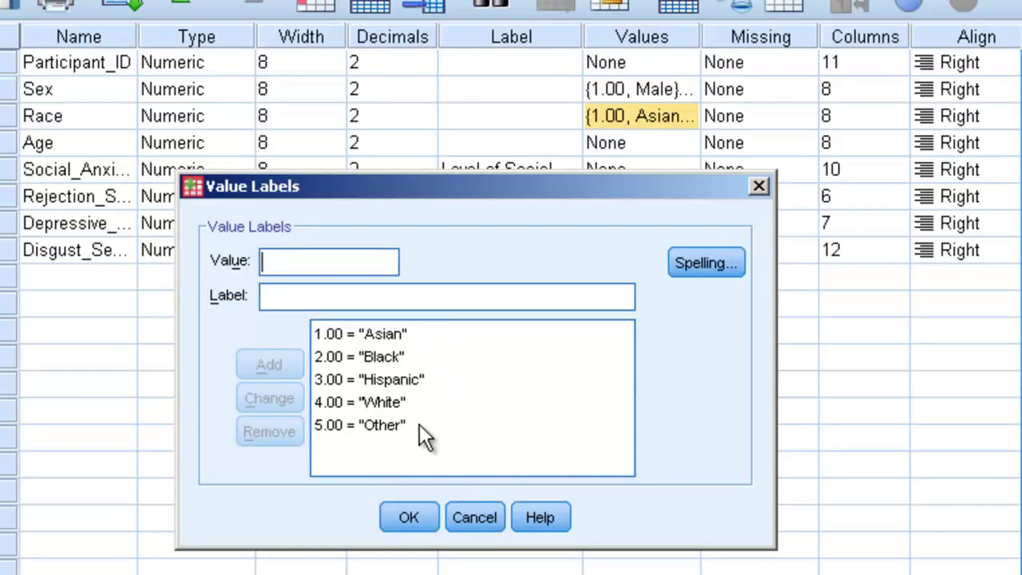
left_click(468, 511)
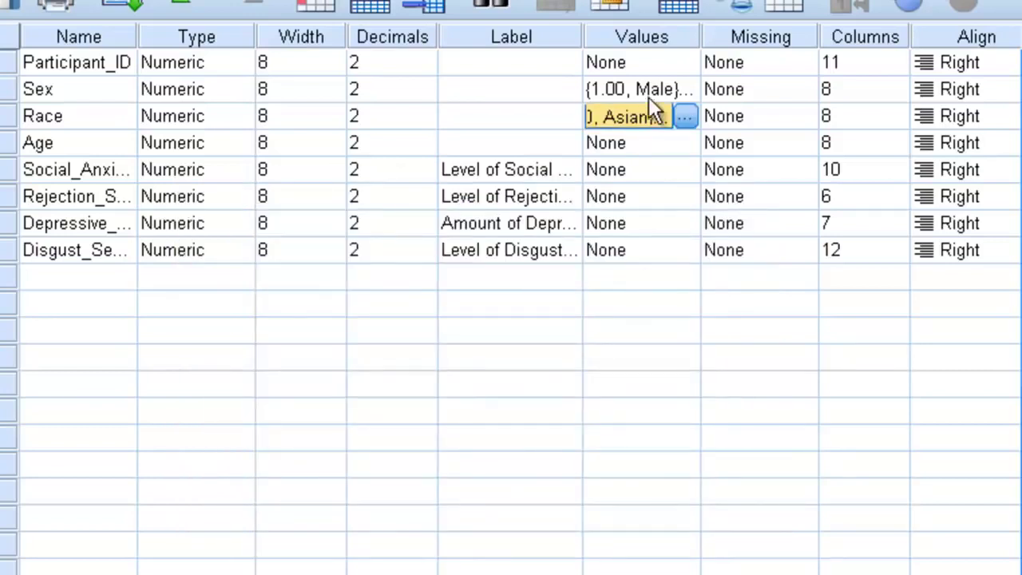
left_click(626, 146)
left_click(204, 521)
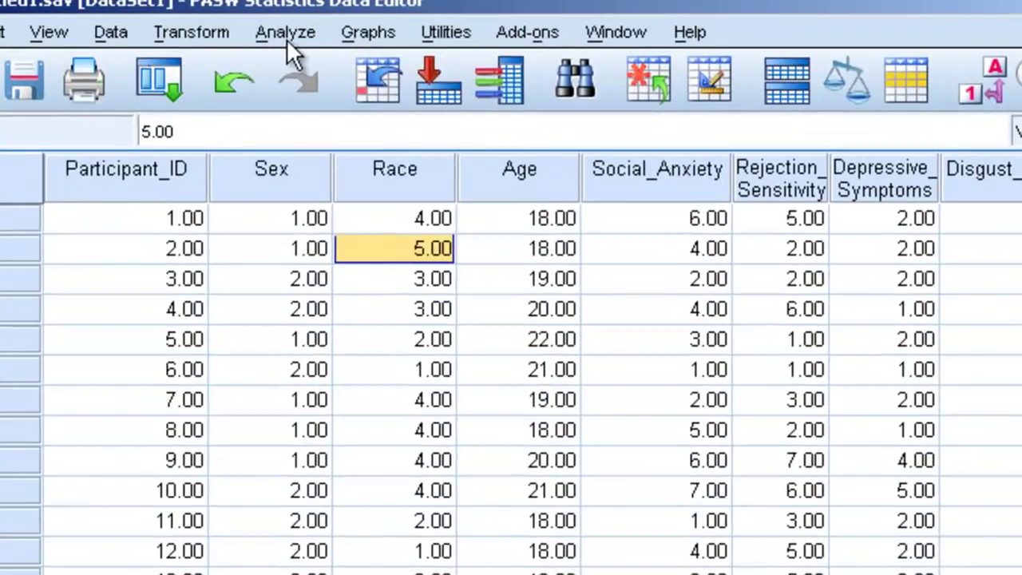
Step: Run a Frequencies analysis on the Race and Sex variables
left_click(363, 41)
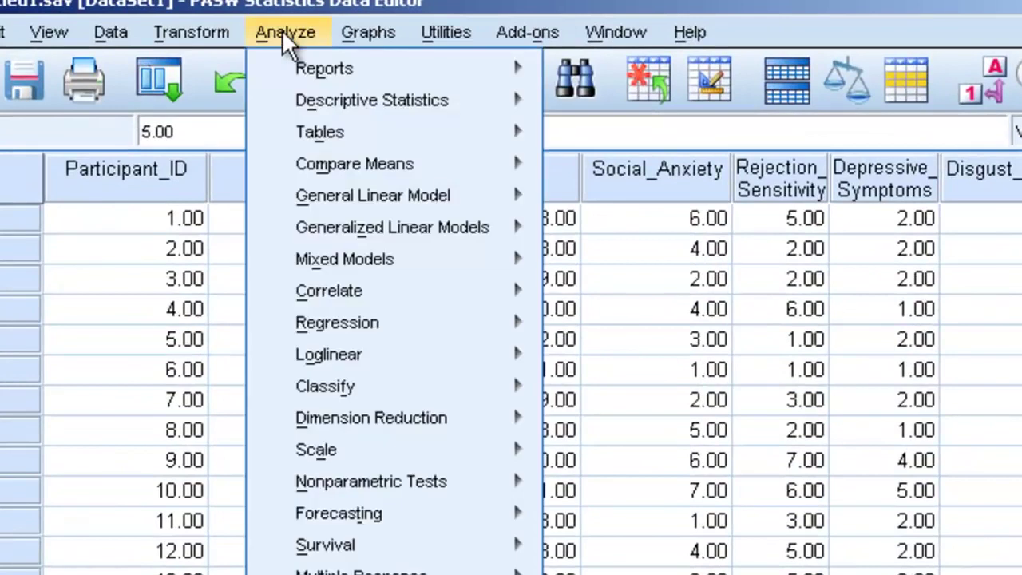
mouse_move(308, 101)
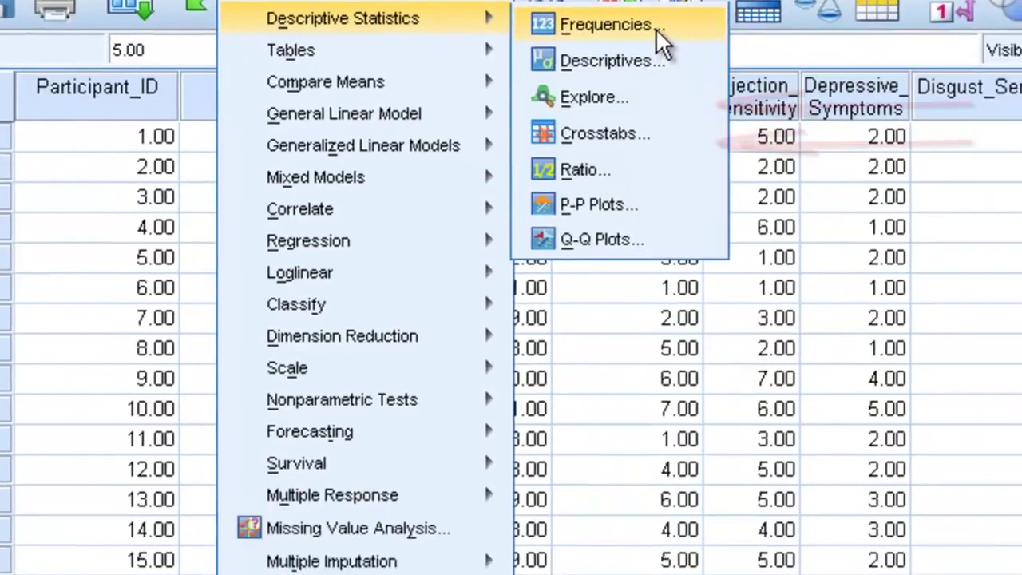
left_click(684, 110)
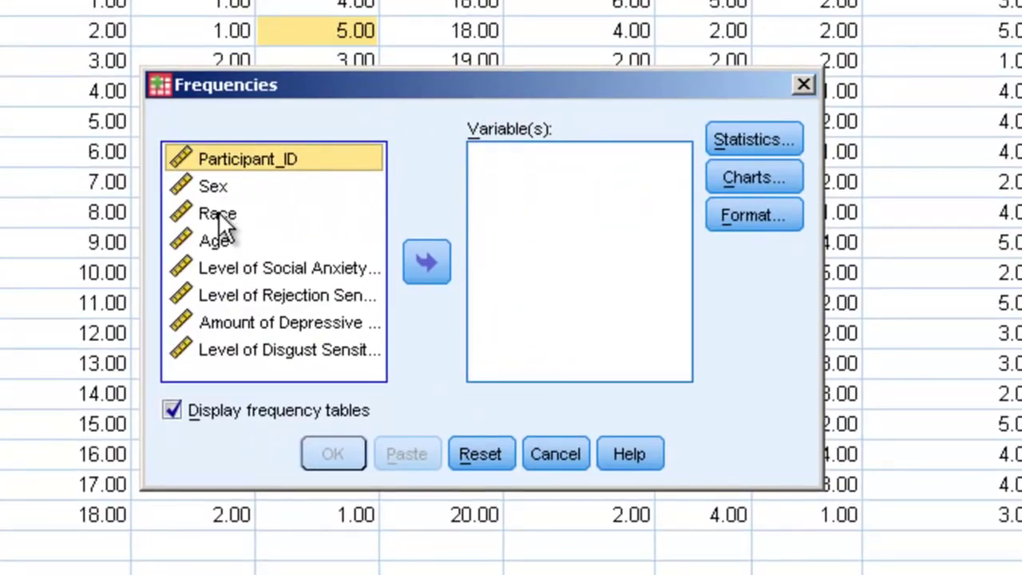
left_click(243, 214)
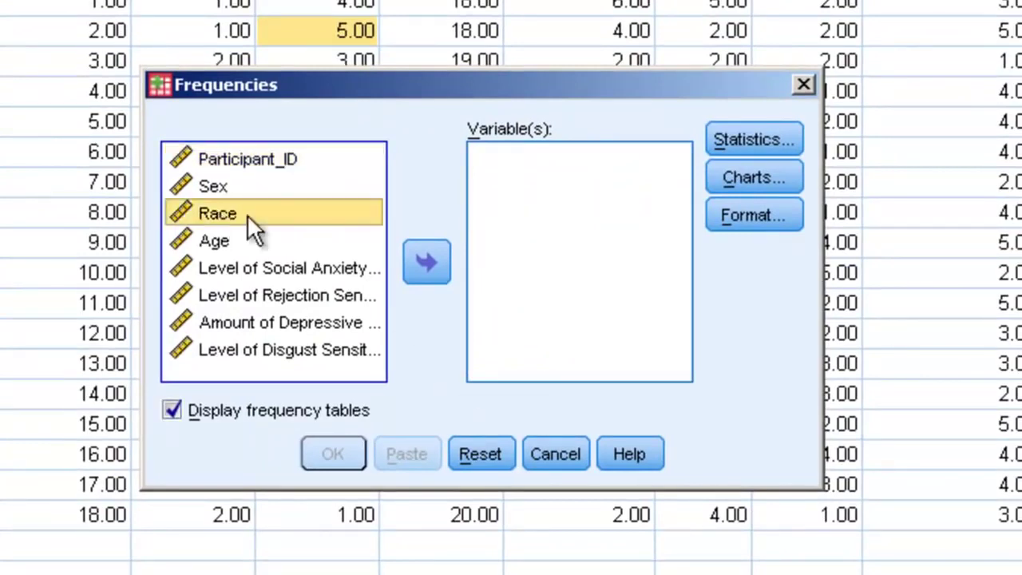
left_click(434, 263)
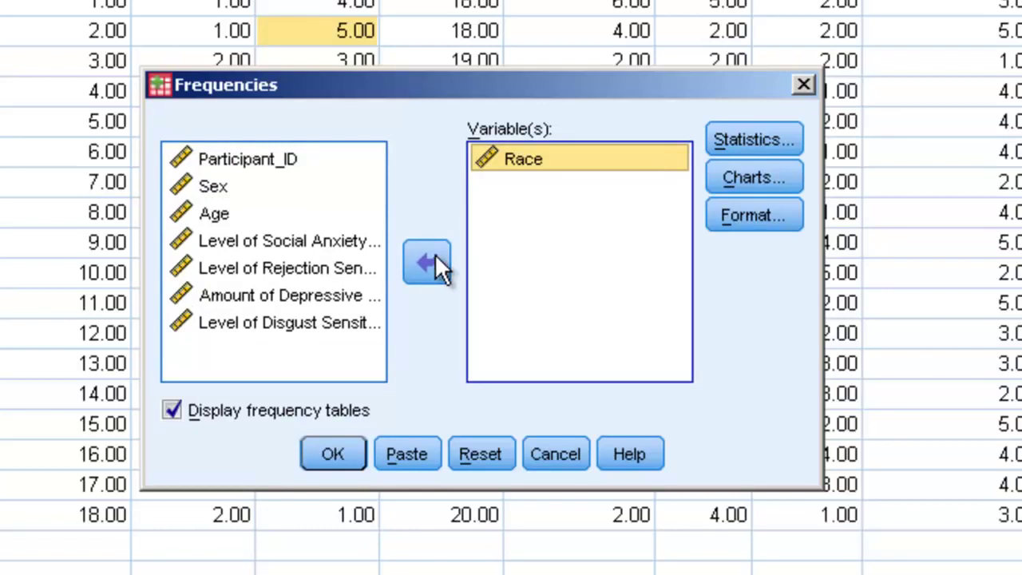
left_click(217, 187)
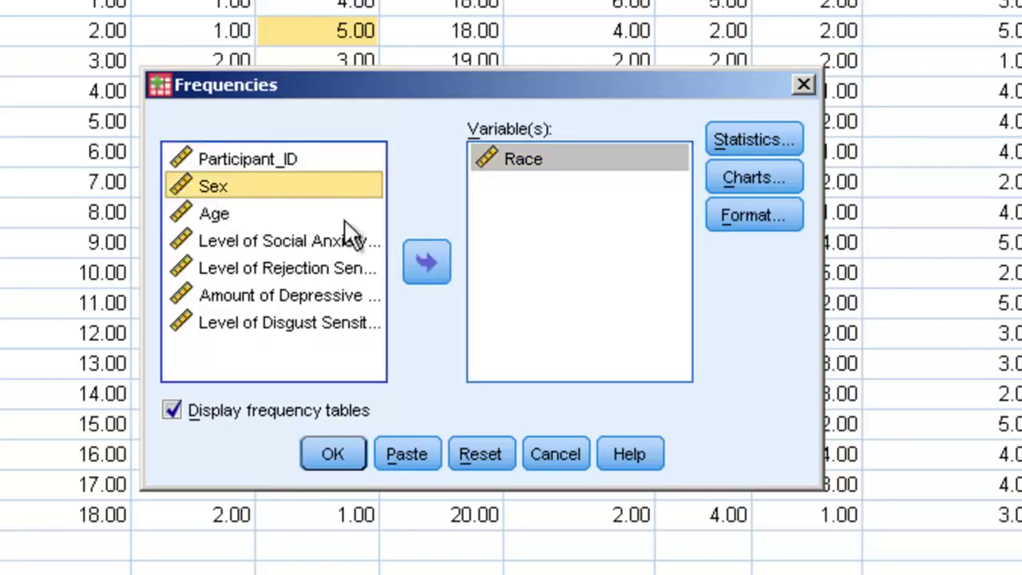
left_click(426, 260)
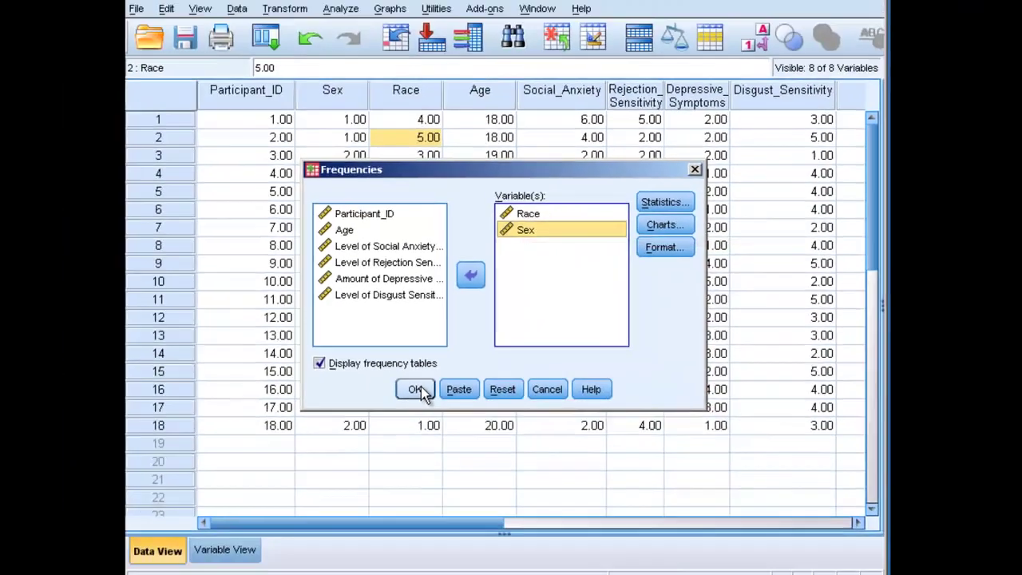
left_click(339, 451)
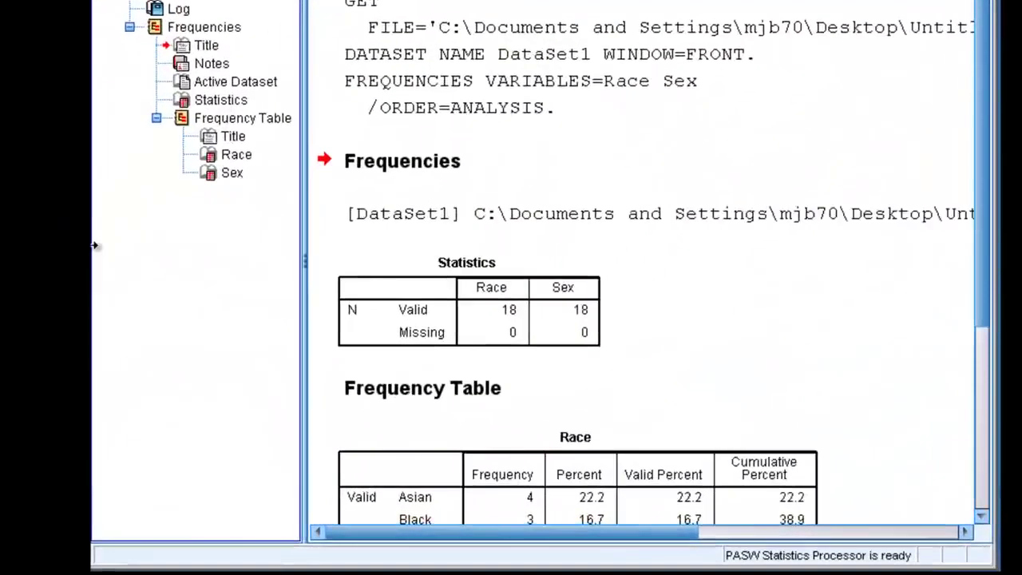
Step: Examine the Statistics table and the Race and Sex frequency tables in the output
scroll(454, 309, "down", 3)
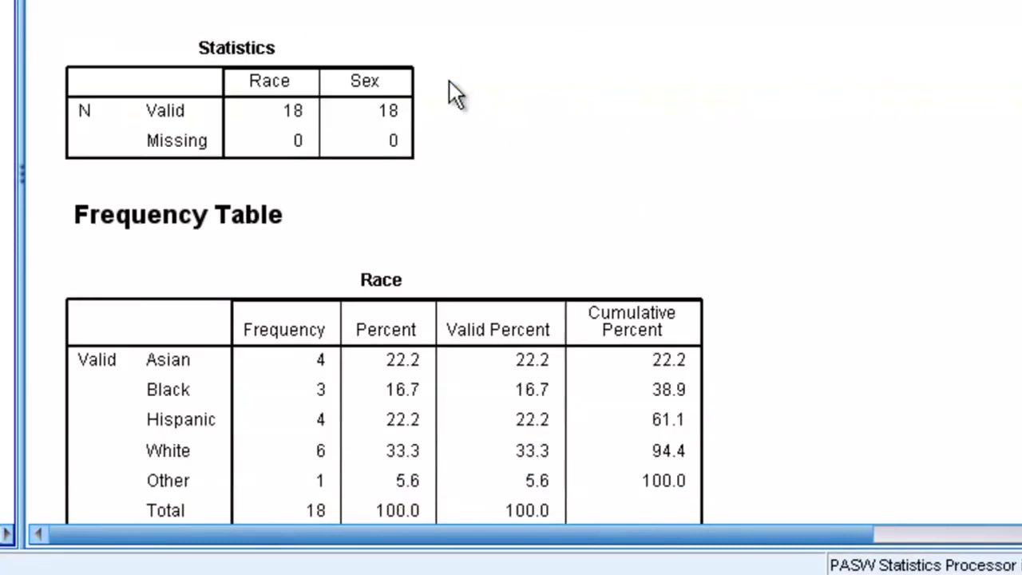
left_click(273, 114)
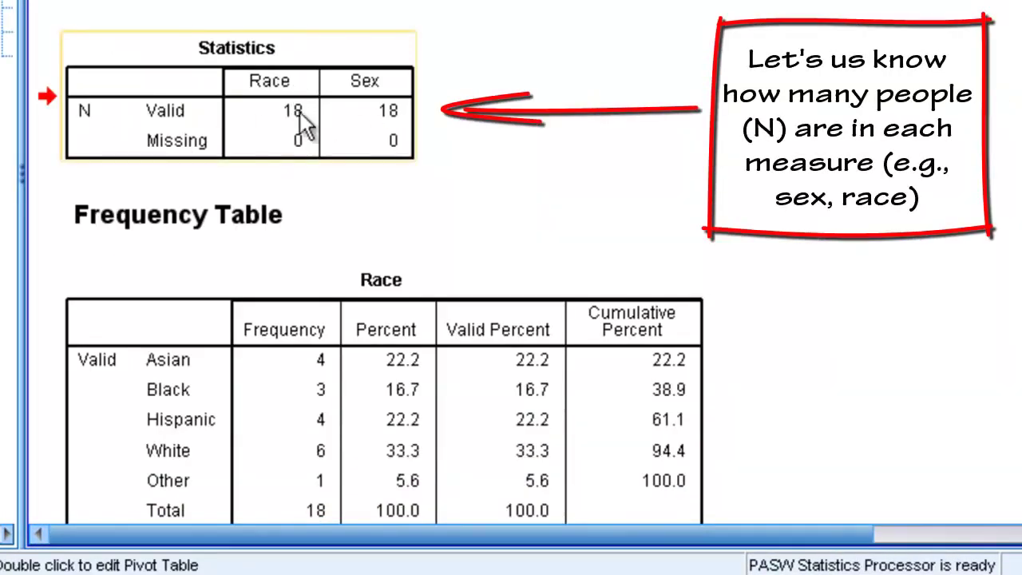
scroll(532, 80, "down", 3)
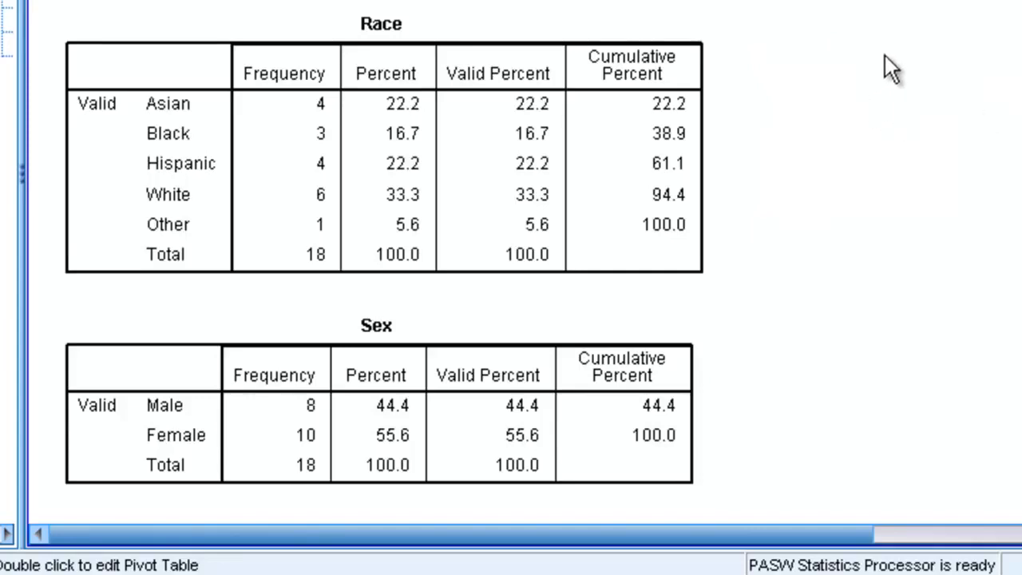
scroll(890, 57, "down", 1)
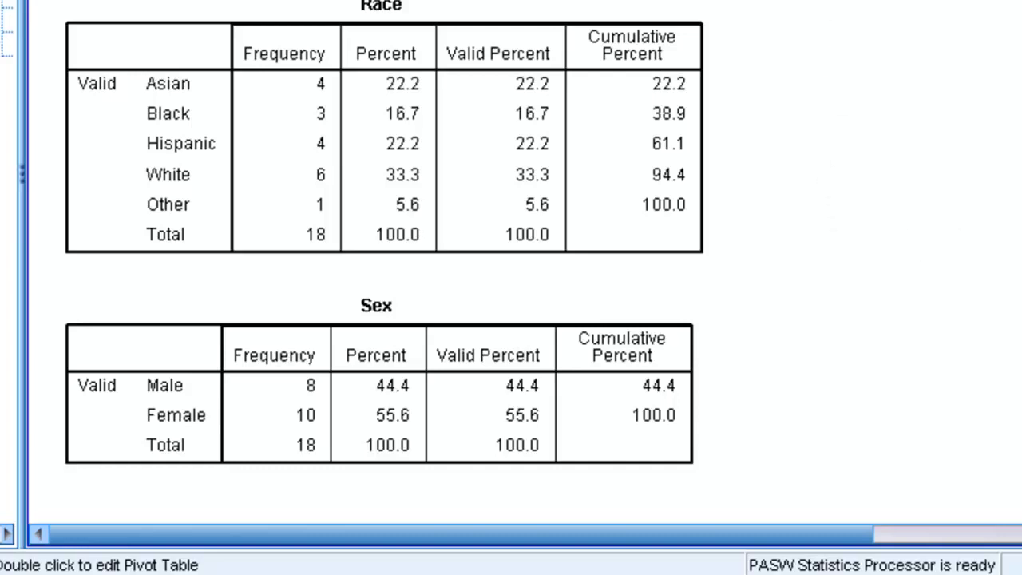
scroll(479, 279, "up", 5)
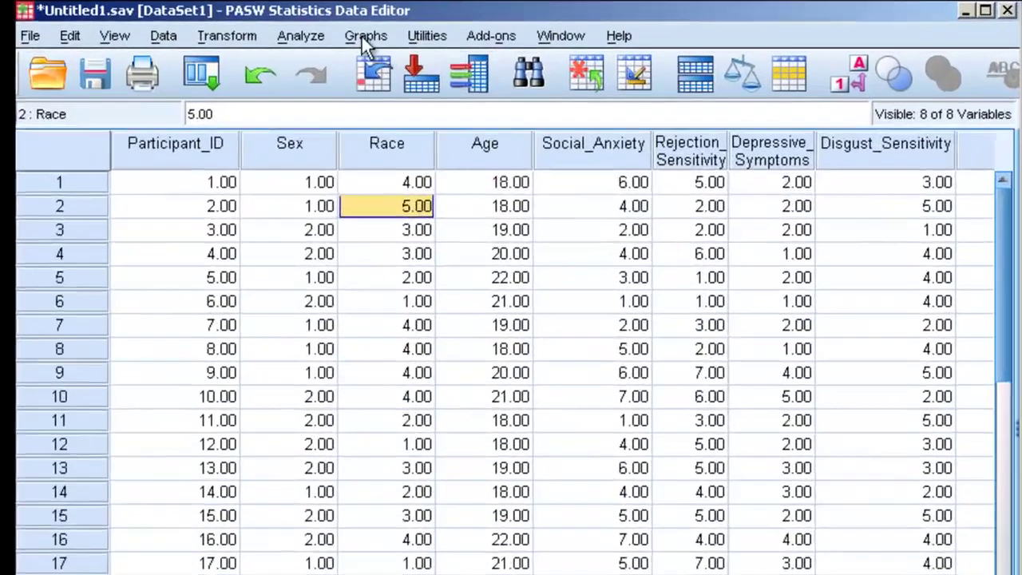
Step: Set up a new Frequencies analysis, replacing Race and Sex with Age as the analysed variable
left_click(300, 35)
mouse_move(369, 90)
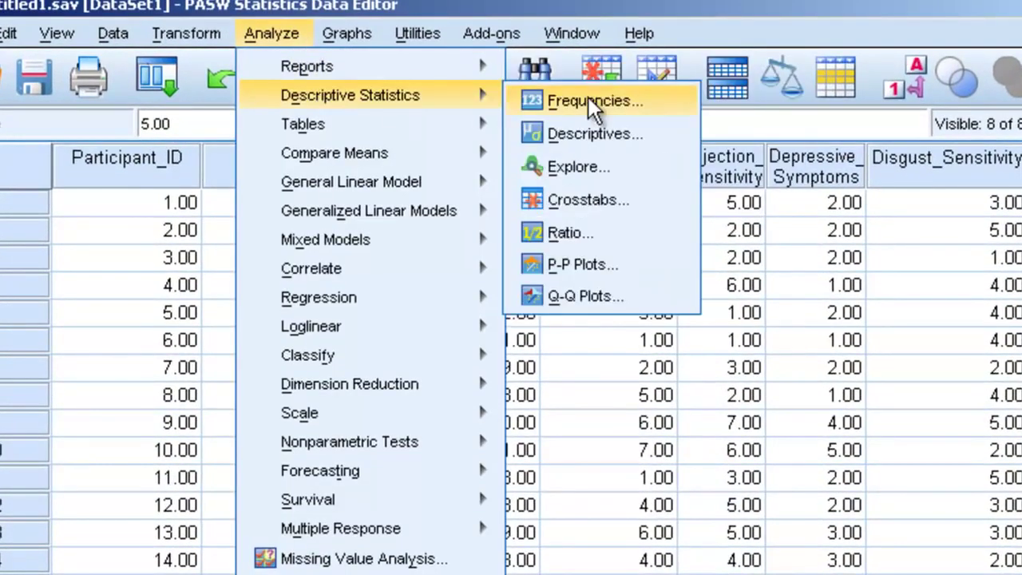
left_click(588, 101)
left_click(553, 371)
left_click(558, 347)
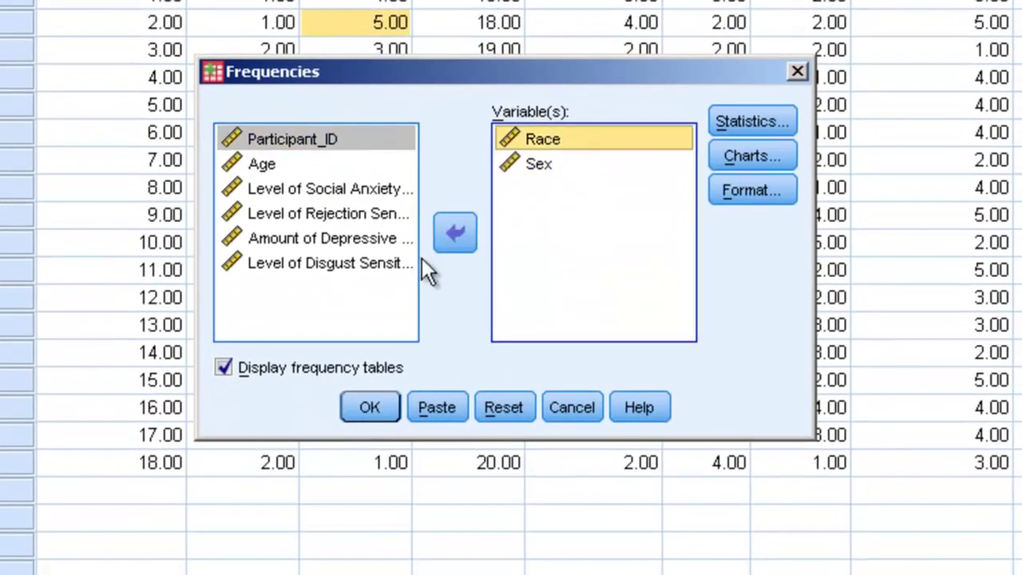
left_click(455, 232)
left_click(541, 160)
left_click(456, 232)
left_click(404, 214)
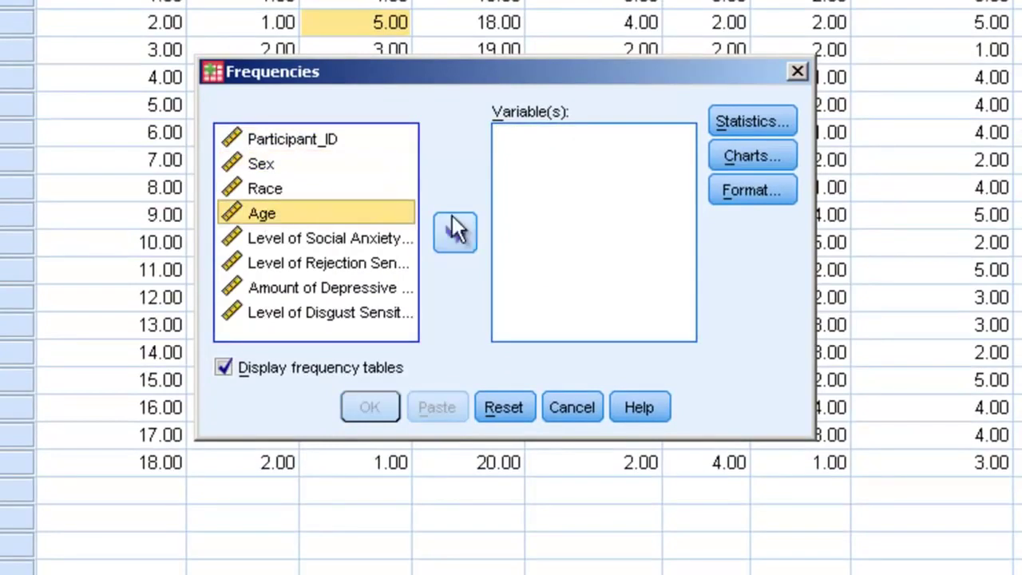
left_click(455, 233)
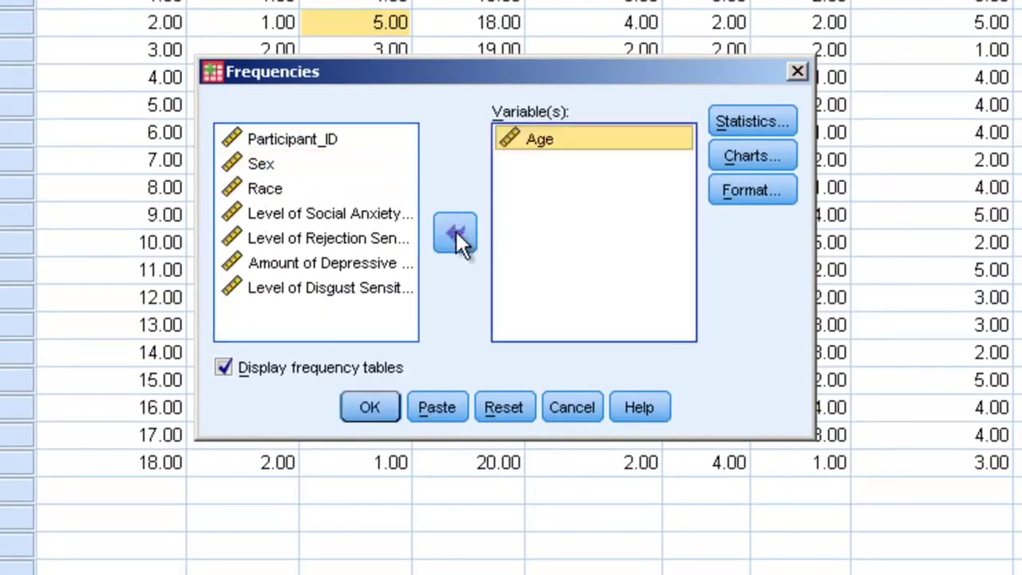
Step: Include the mean, median and mode in the Frequencies statistics for Age
left_click(745, 122)
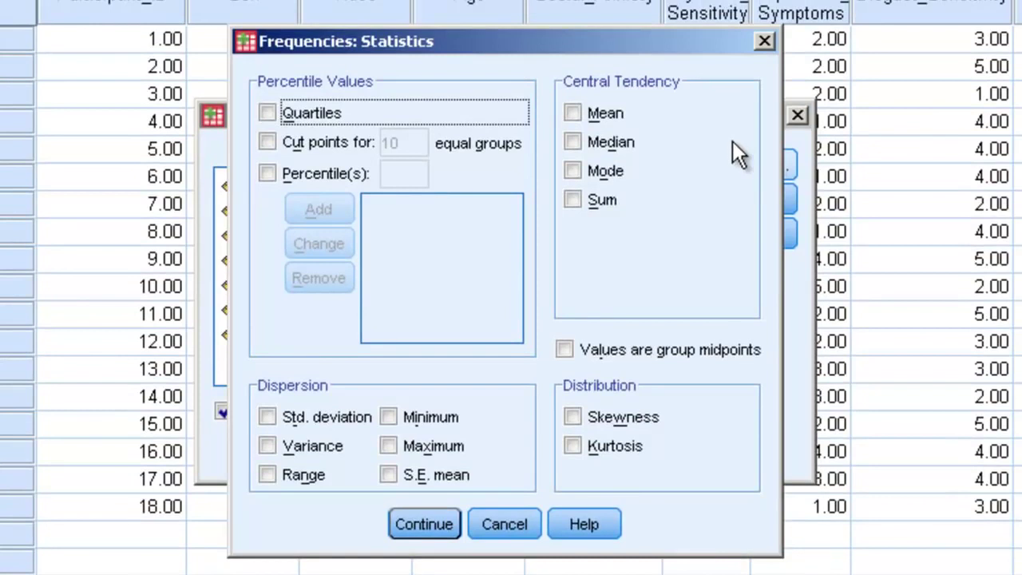
left_click(594, 114)
left_click(607, 143)
left_click(605, 171)
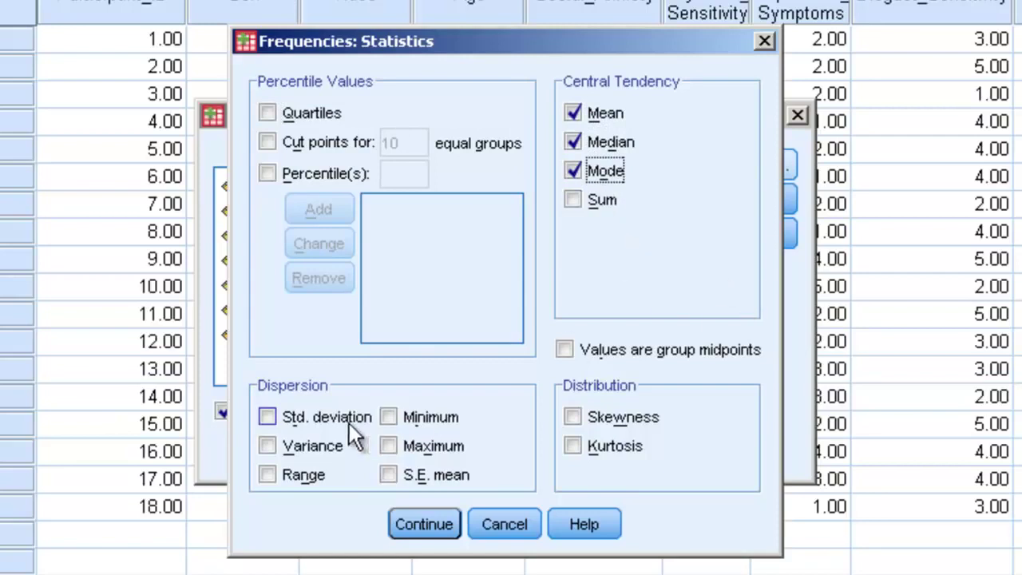
Step: Include the standard deviation, variance, range, minimum and maximum as dispersion statistics
left_click(330, 417)
left_click(317, 449)
left_click(315, 476)
left_click(431, 417)
left_click(455, 445)
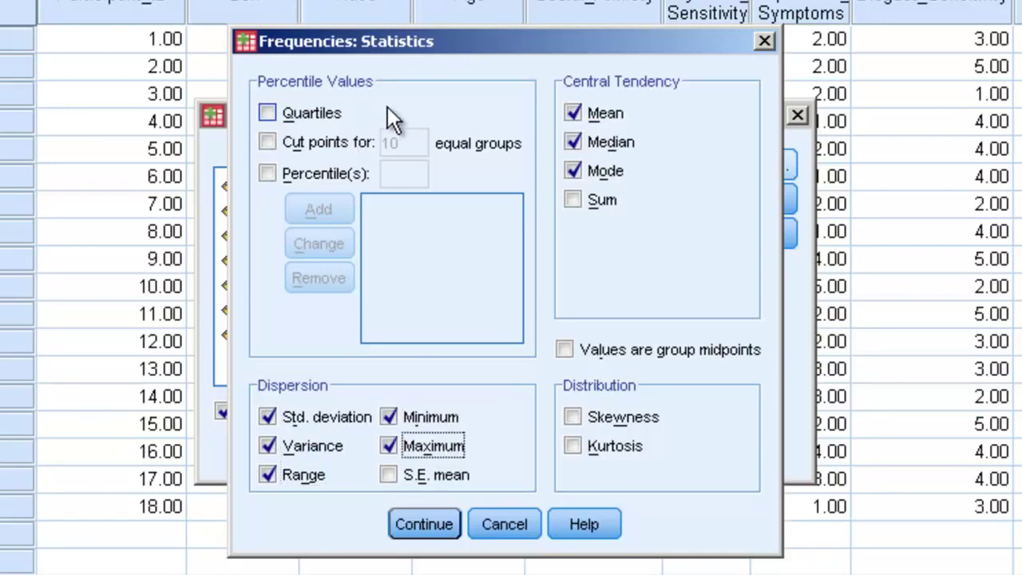
Step: Include quartiles as the only percentile values and accept the statistics settings
left_click(312, 116)
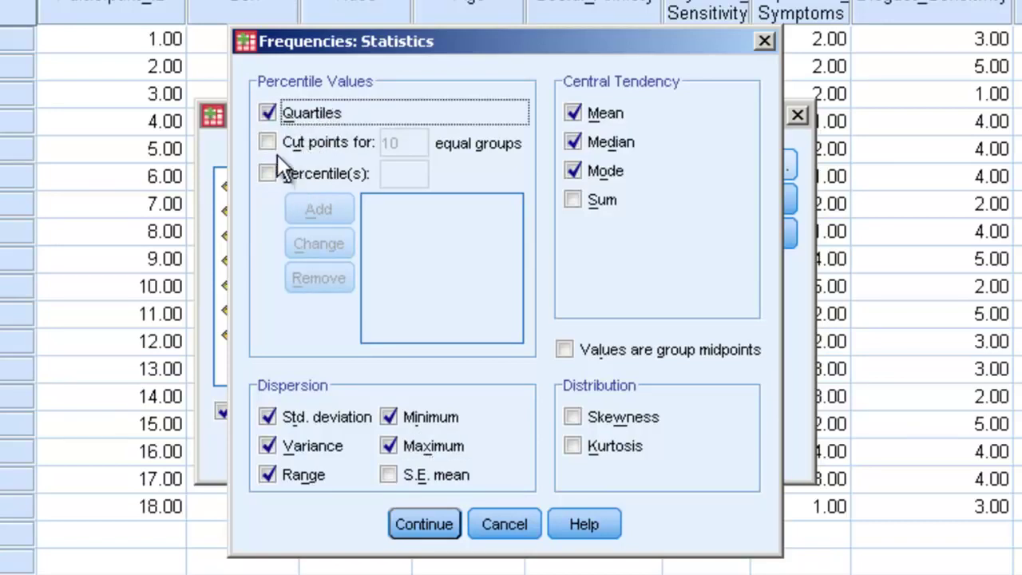
left_click(296, 173)
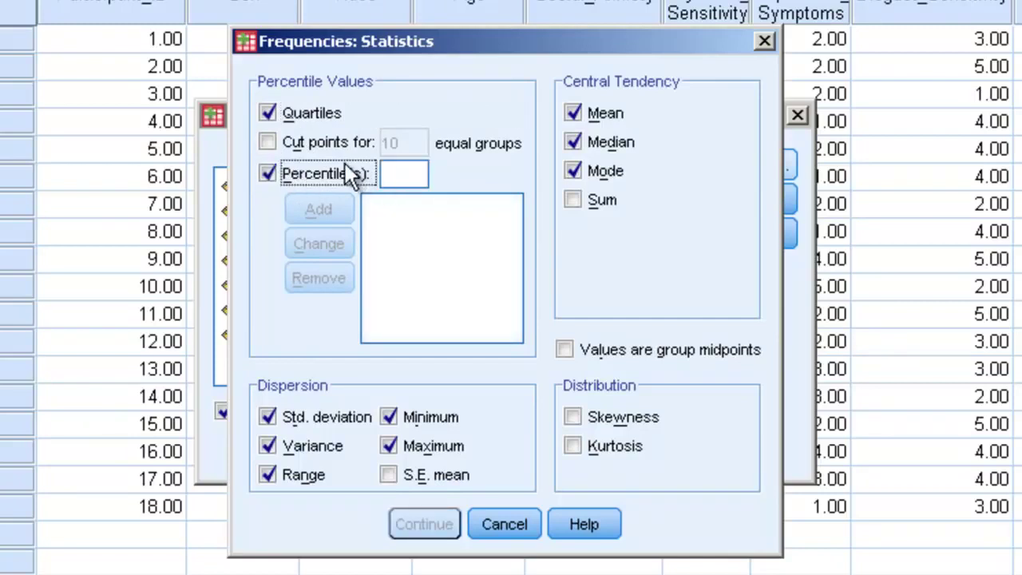
left_click(332, 172)
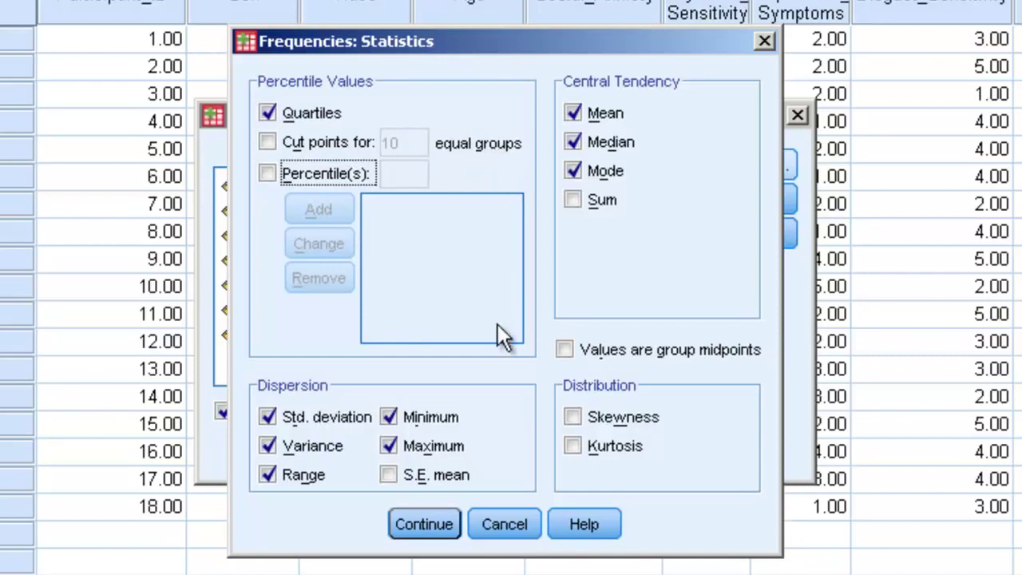
left_click(415, 521)
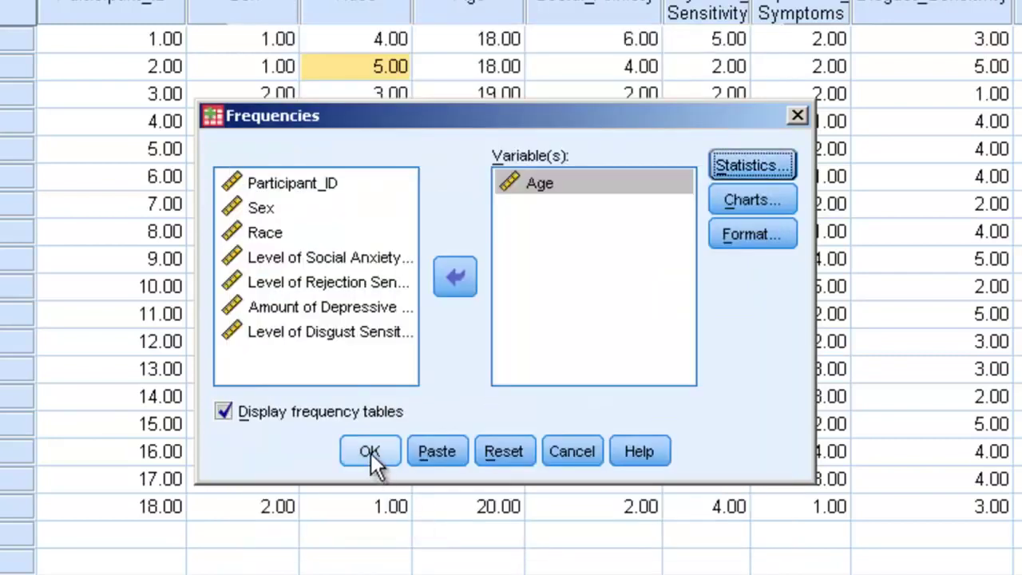
Step: Add a histogram with a normal curve to the Frequencies analysis of Age
left_click(736, 197)
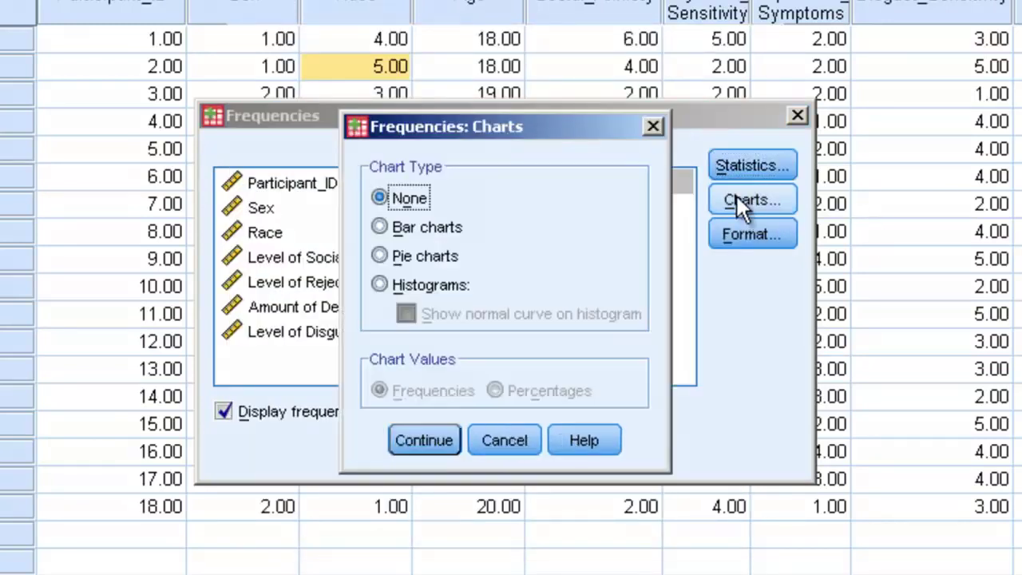
left_click(417, 285)
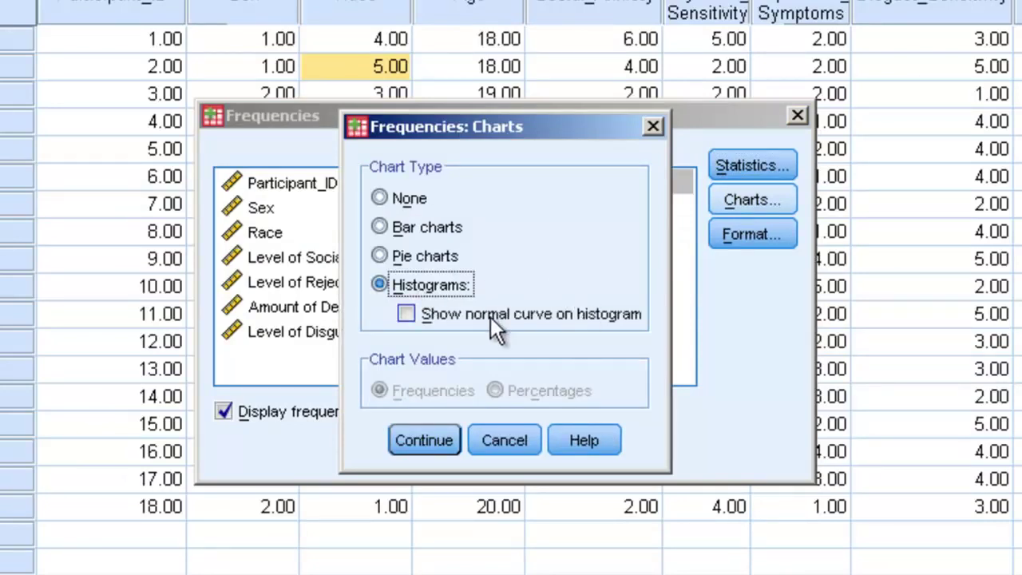
left_click(439, 317)
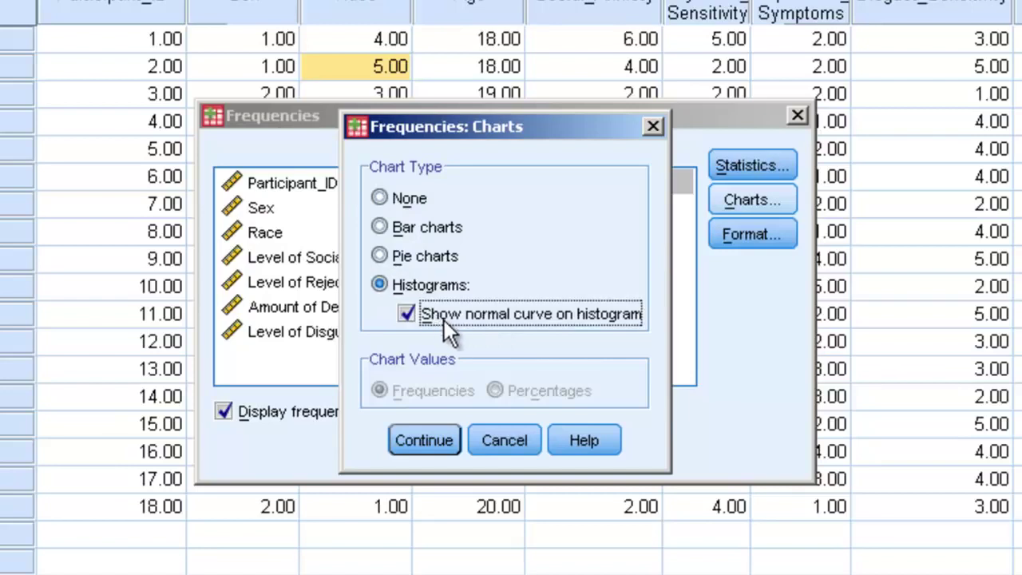
left_click(423, 447)
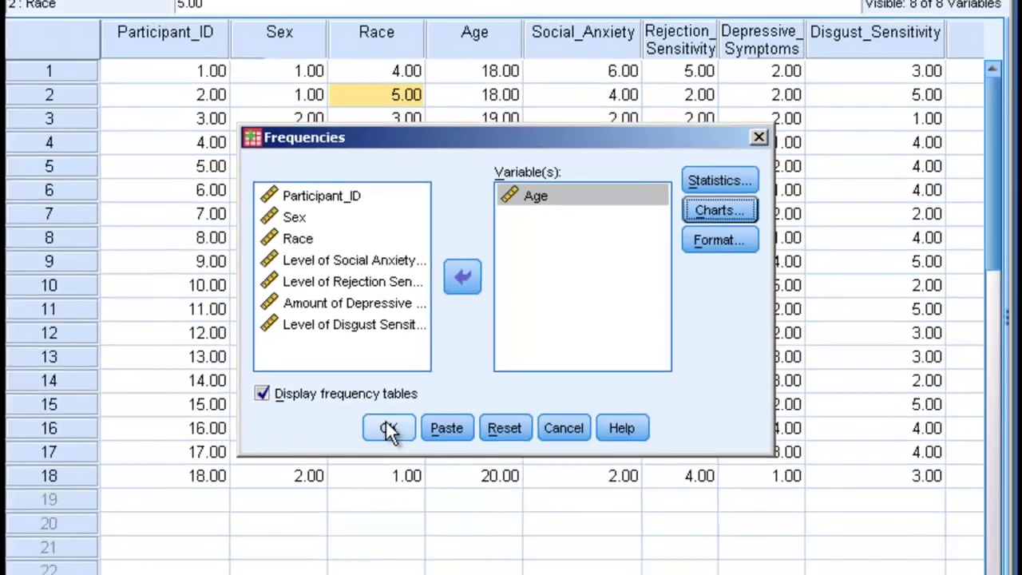
Step: Run the Frequencies analysis for Age and review its statistics table, frequency table and histogram in the output
left_click(370, 451)
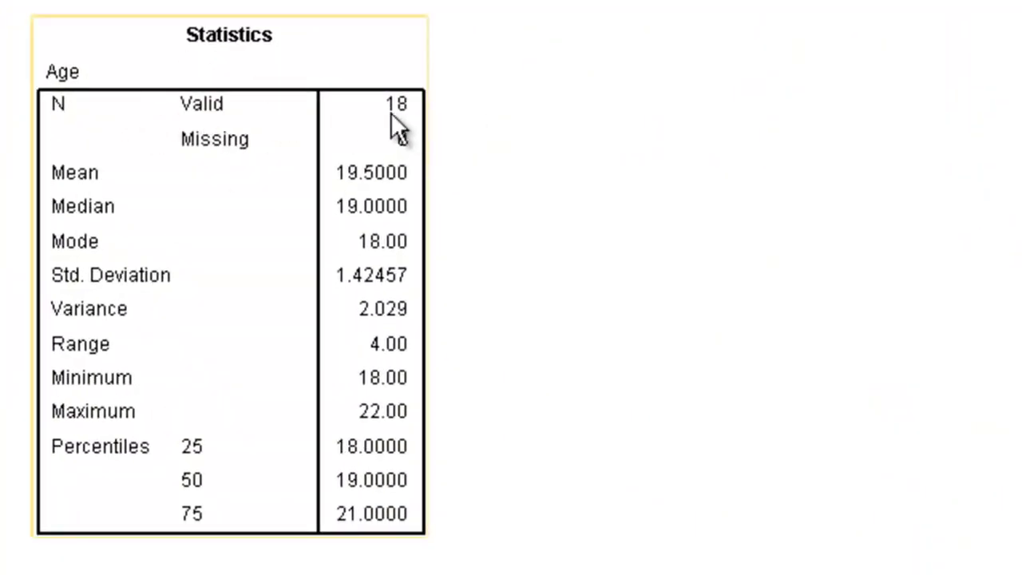
left_click(461, 160)
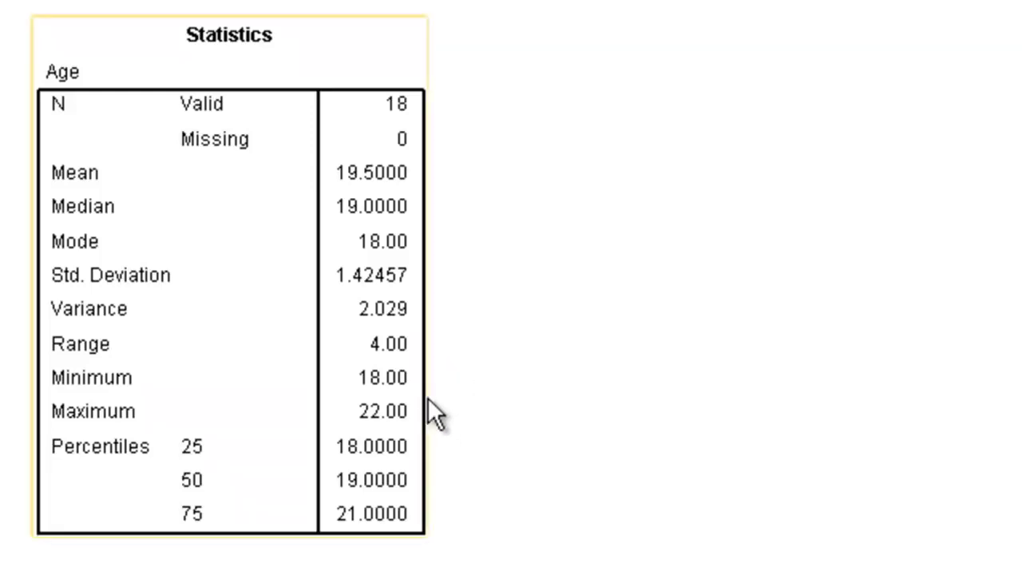
scroll(467, 447, "down", 10)
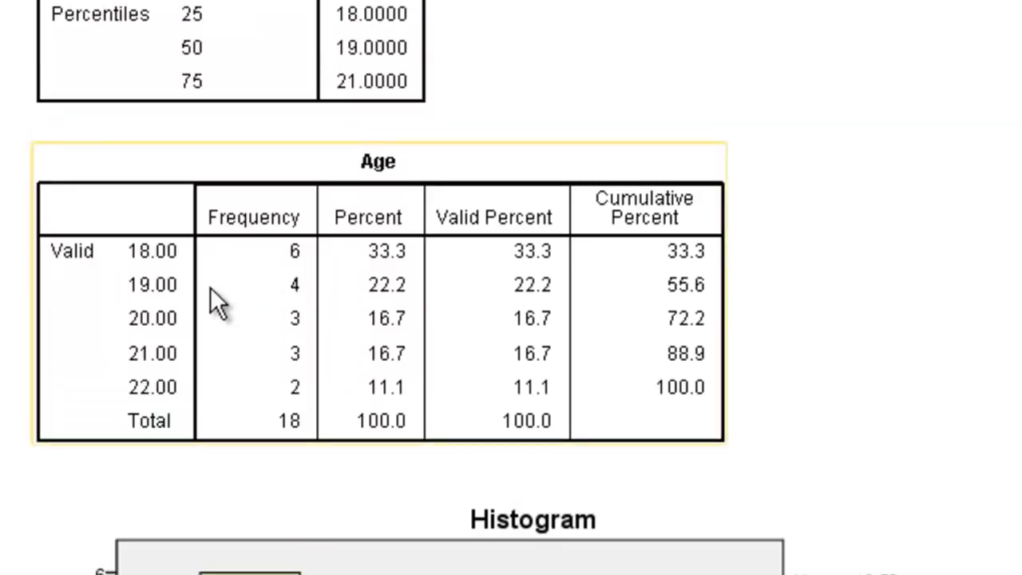
scroll(729, 164, "down", 5)
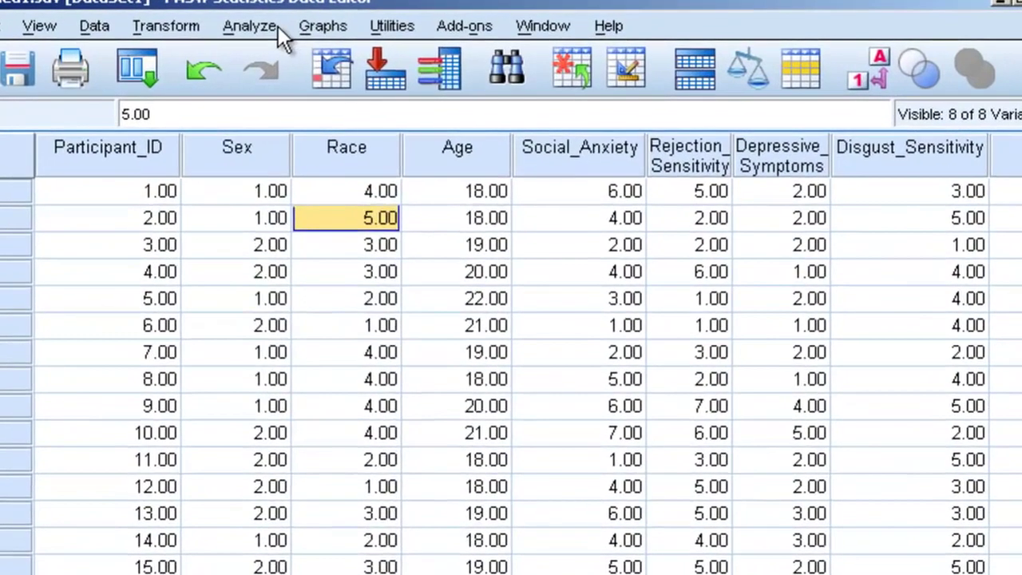
Step: Set up a Descriptives analysis with Age as the analysed variable
left_click(321, 33)
mouse_move(343, 79)
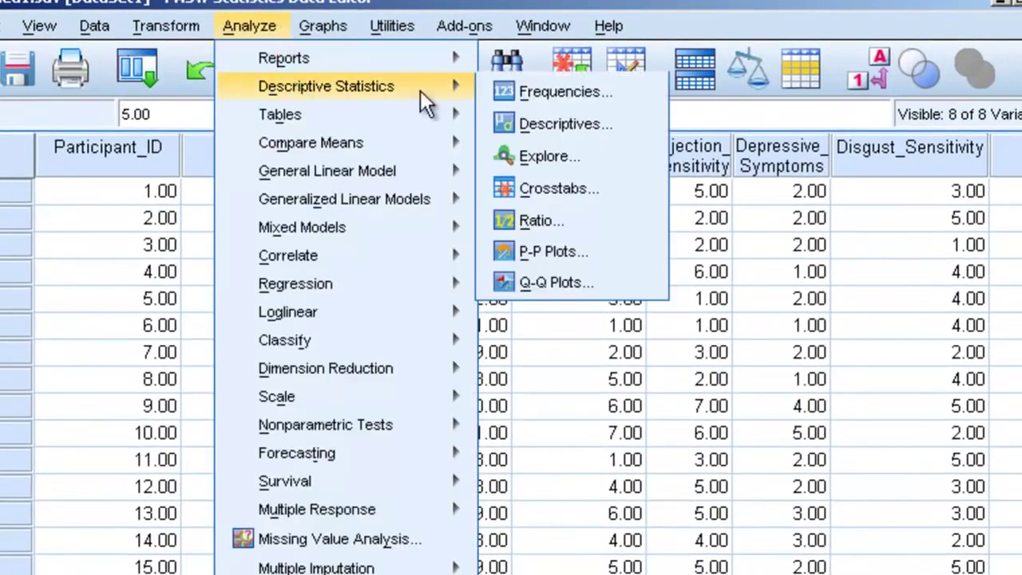
left_click(624, 129)
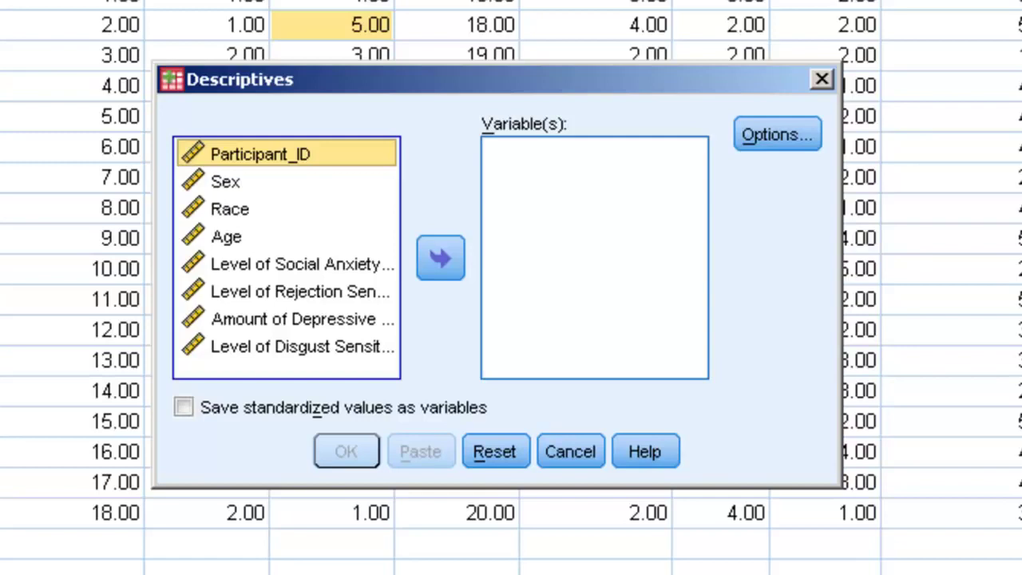
left_click(278, 239)
left_click(455, 252)
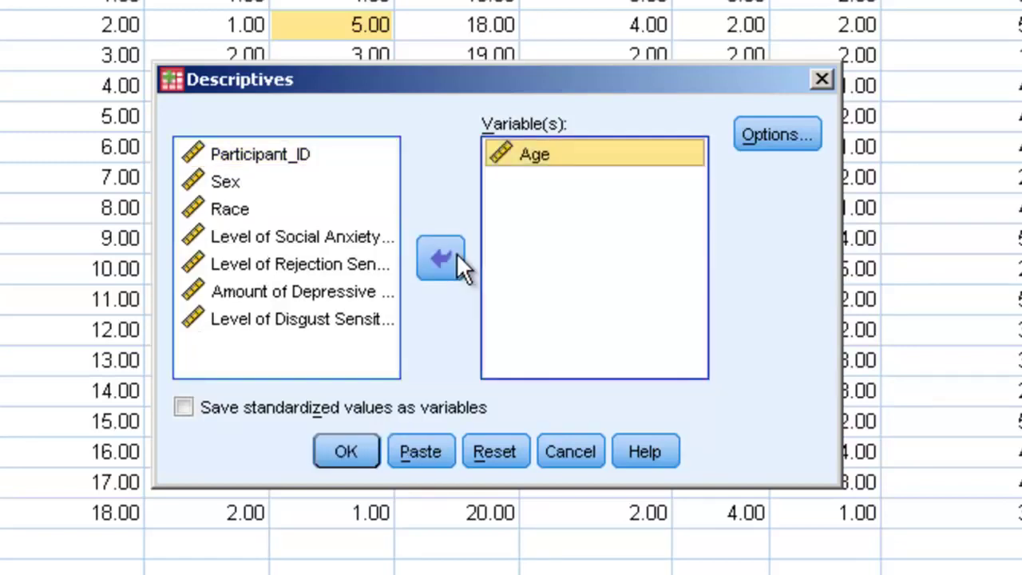
Step: Add variance and range to the Descriptives statistics for Age and run the analysis
left_click(773, 137)
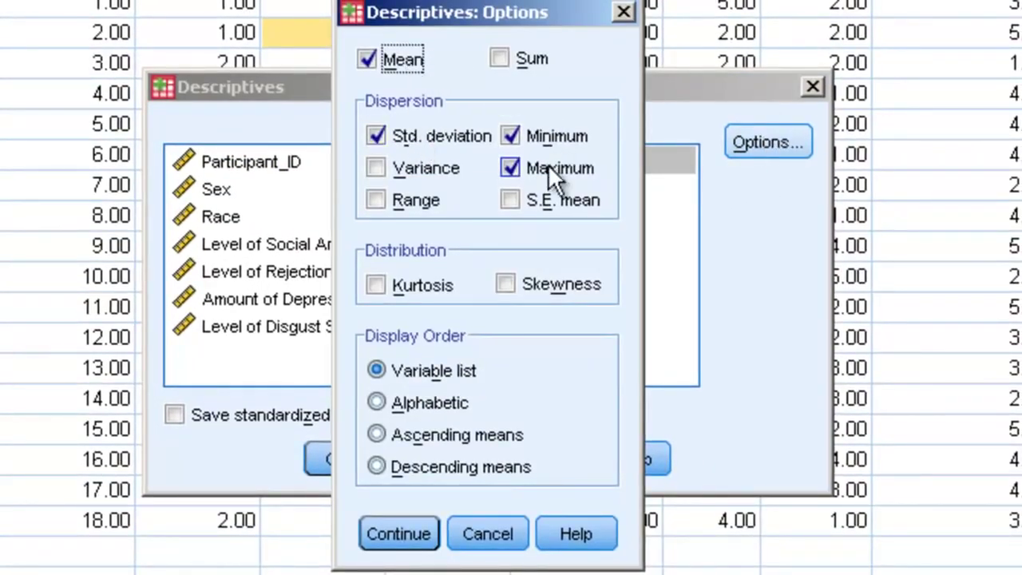
left_click(425, 164)
left_click(422, 200)
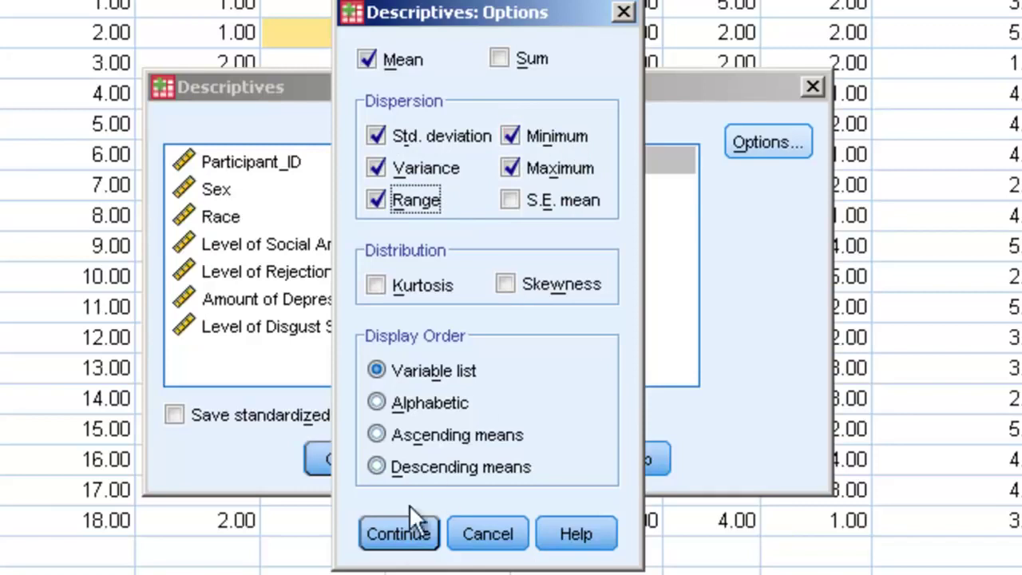
left_click(399, 533)
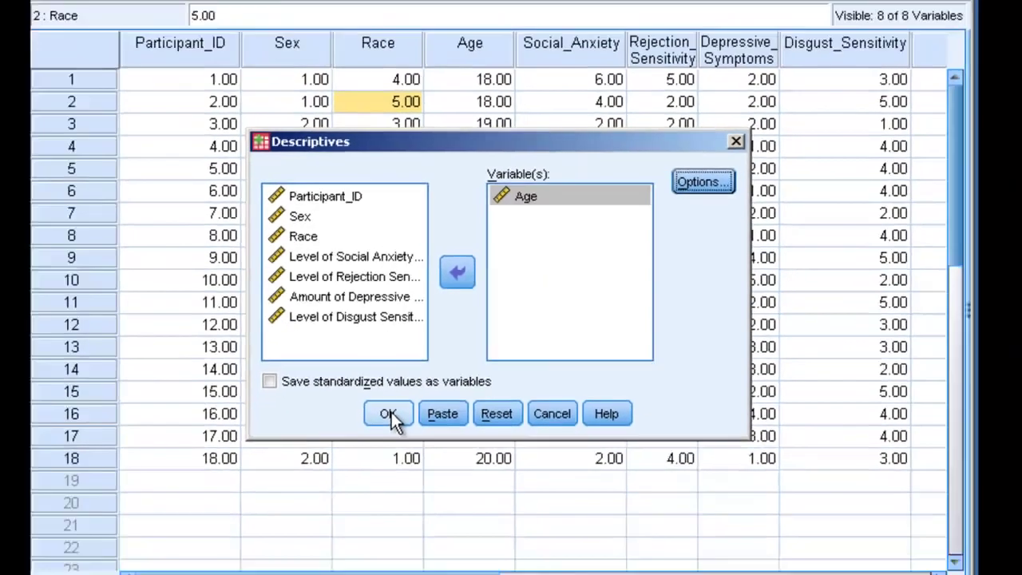
left_click(337, 459)
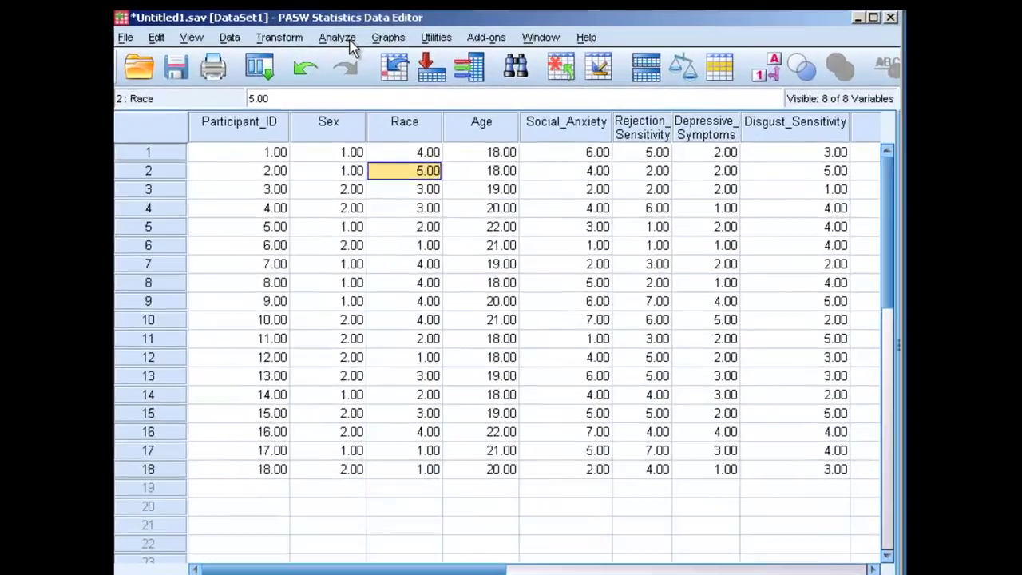
Step: Set up Frequencies for social anxiety, rejection sensitivity, depressive symptoms and disgust sensitivity in place of Age, with frequency tables turned off
left_click(373, 42)
mouse_move(316, 85)
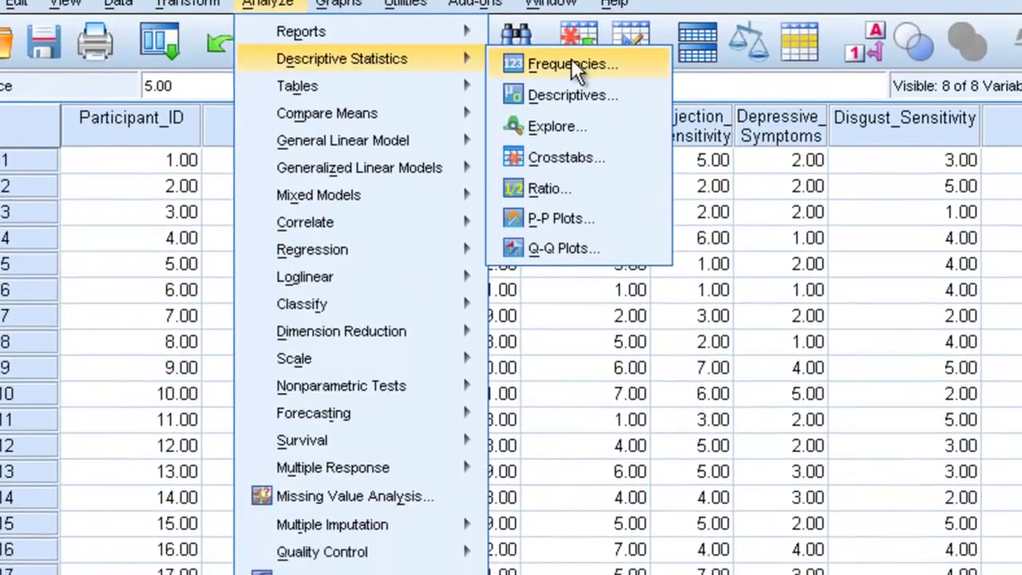
left_click(569, 91)
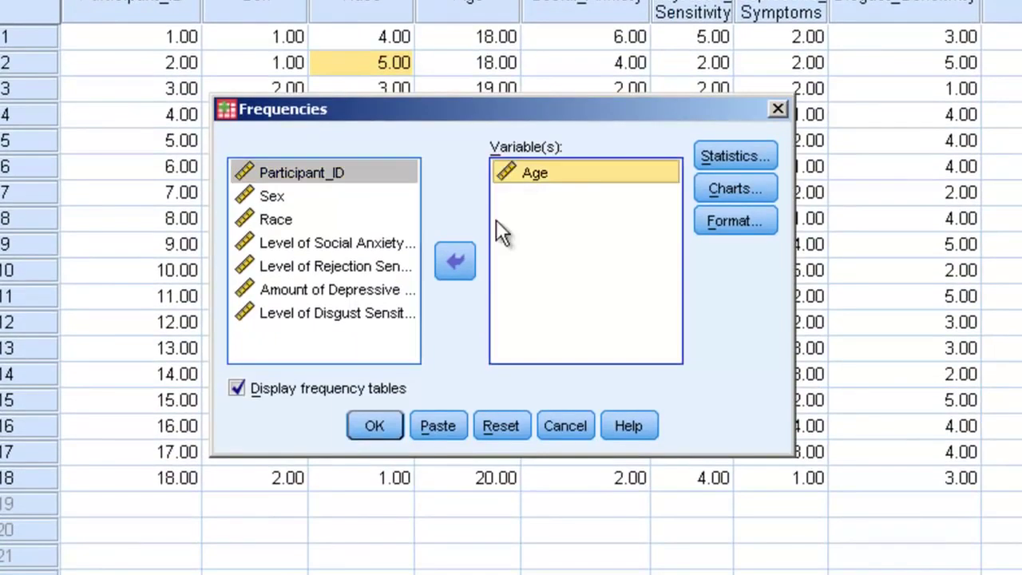
left_click(441, 269)
left_click(305, 265)
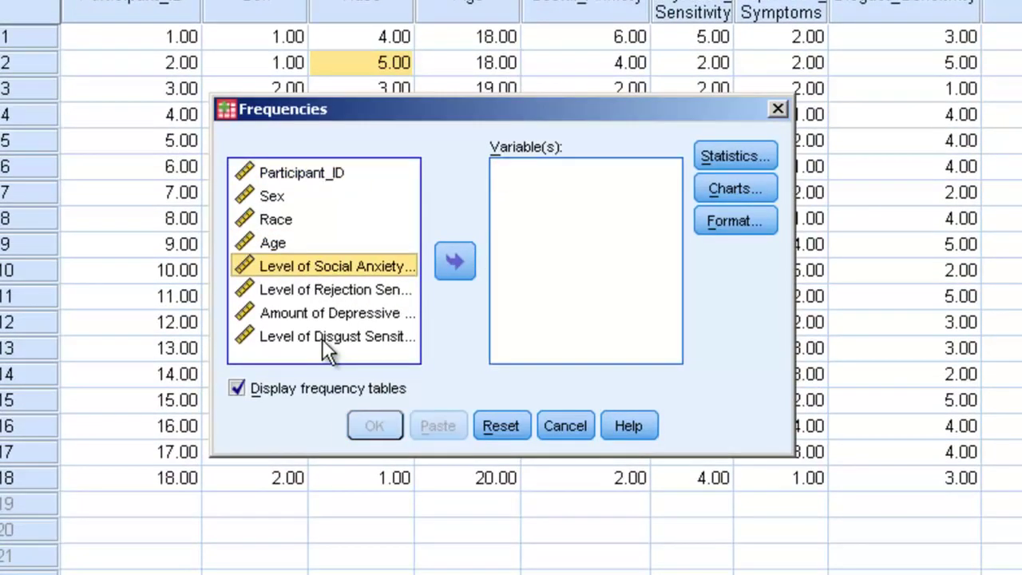
left_click(322, 339, "shift")
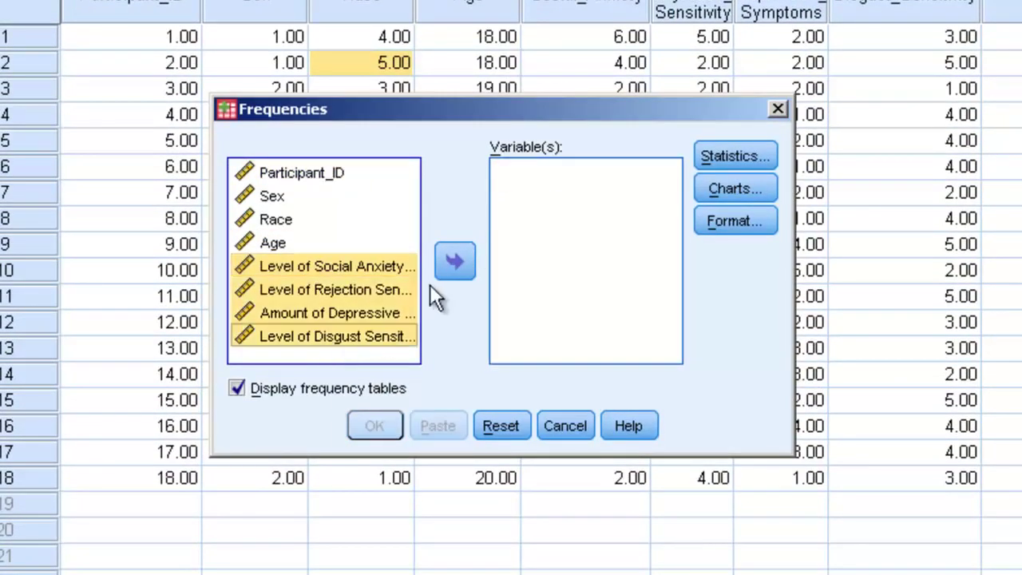
left_click(461, 253)
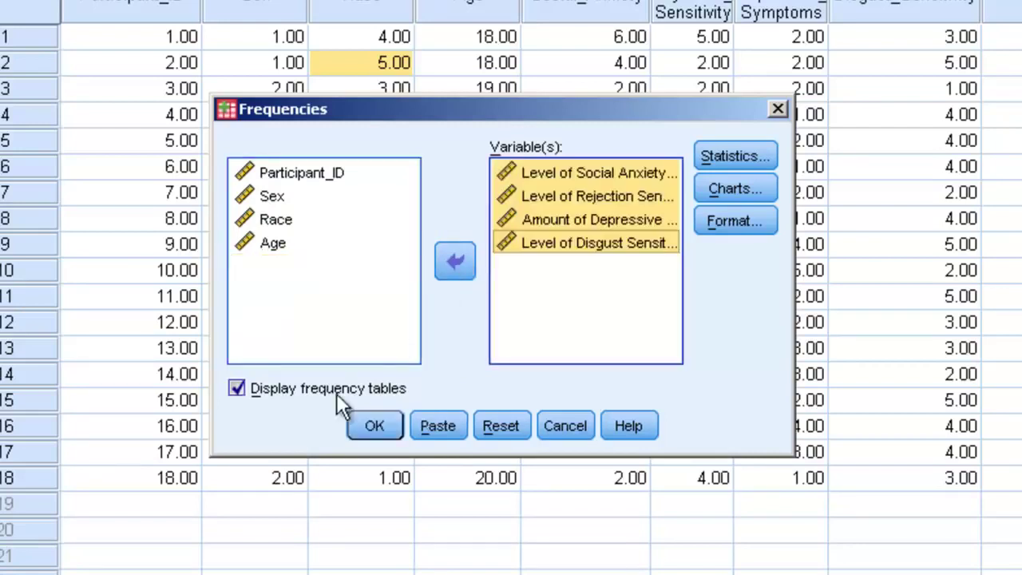
left_click(237, 389)
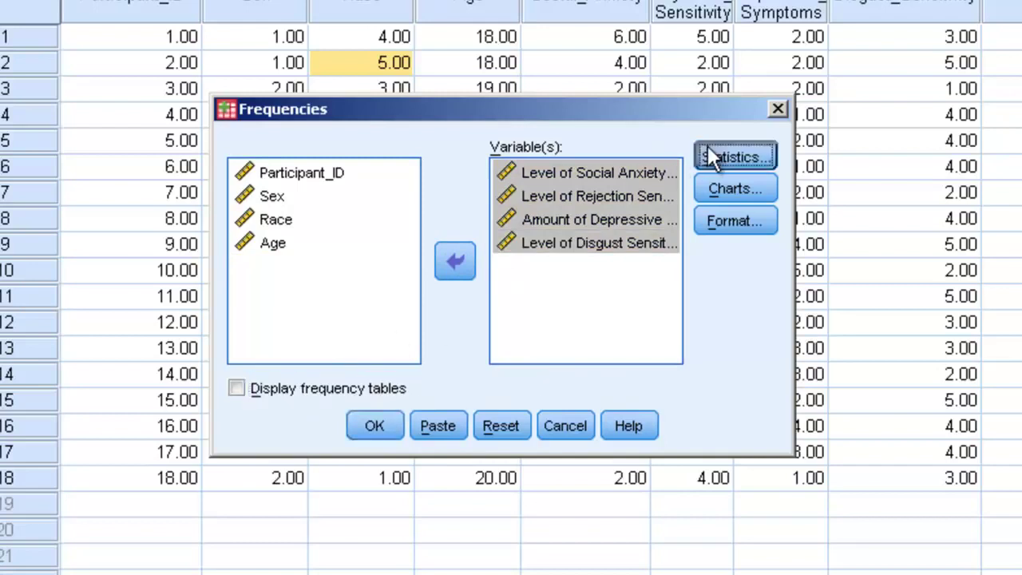
Step: Exclude quartiles, variance, range, minimum and maximum from the Frequencies statistics, keeping the mean, median, mode and standard deviation
left_click(710, 155)
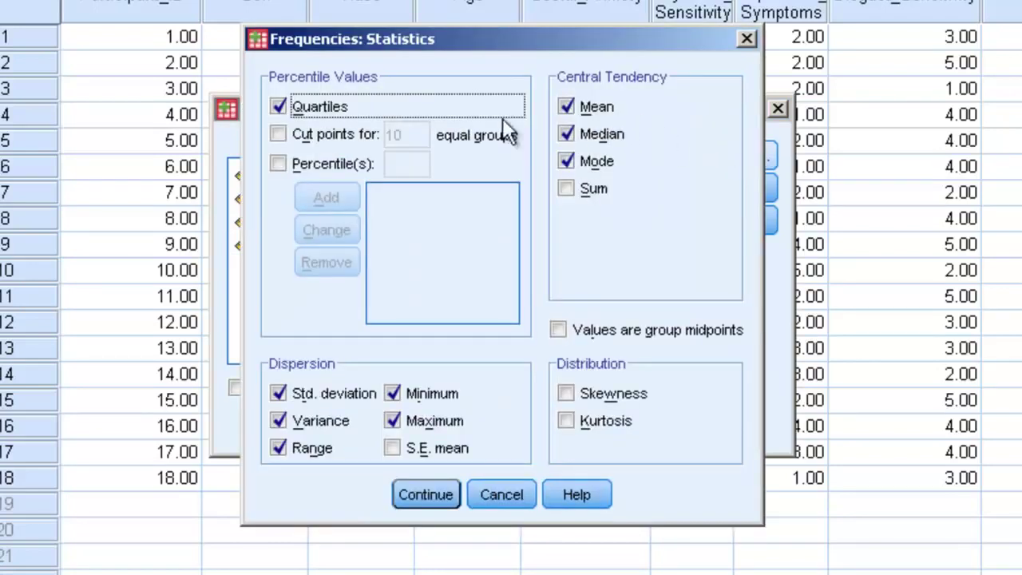
left_click(277, 420)
left_click(277, 448)
left_click(409, 421)
left_click(431, 392)
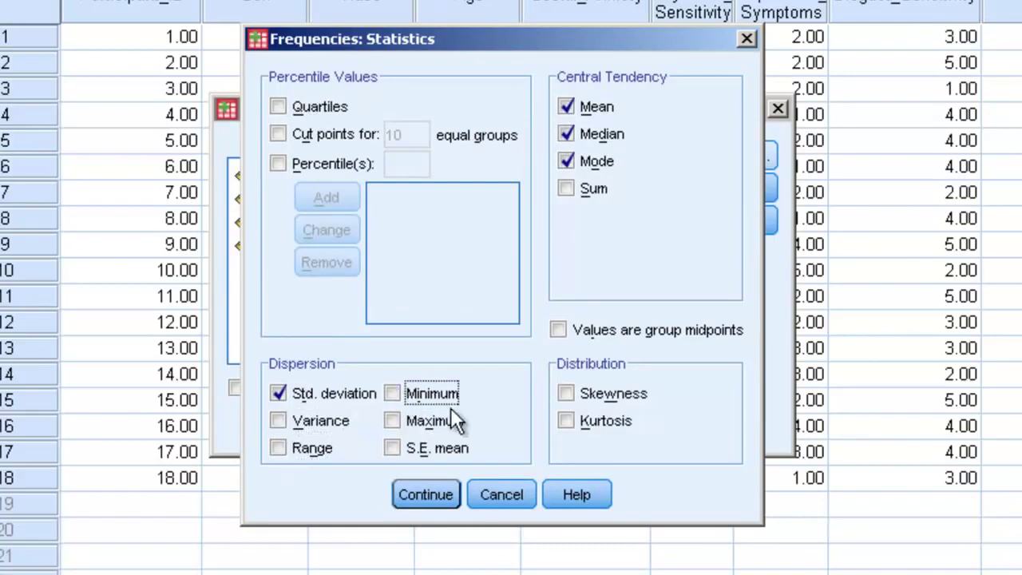
left_click(426, 495)
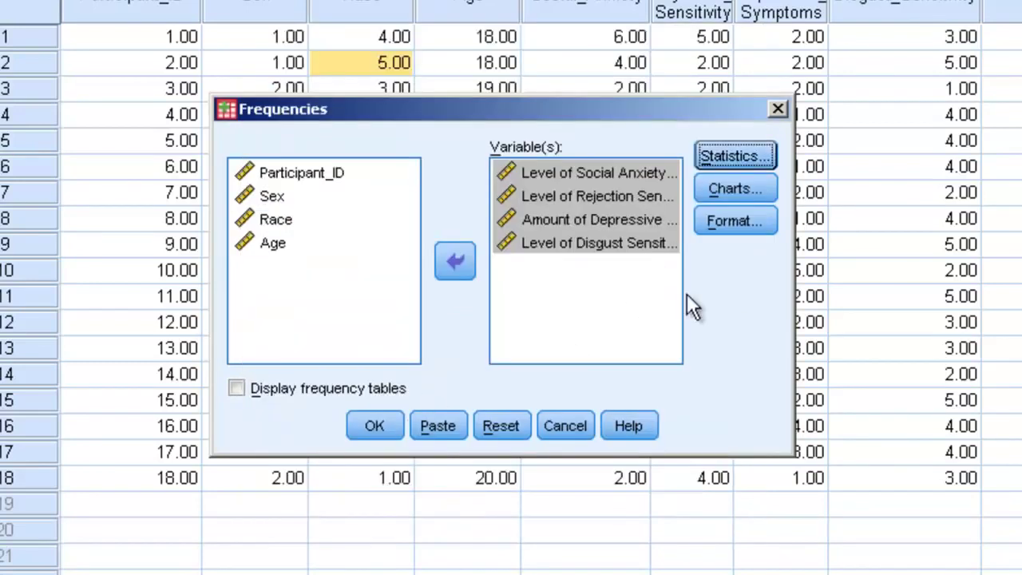
Step: Run the Frequencies analysis for the four symptom and sensitivity variables and examine the resulting statistics table
left_click(395, 429)
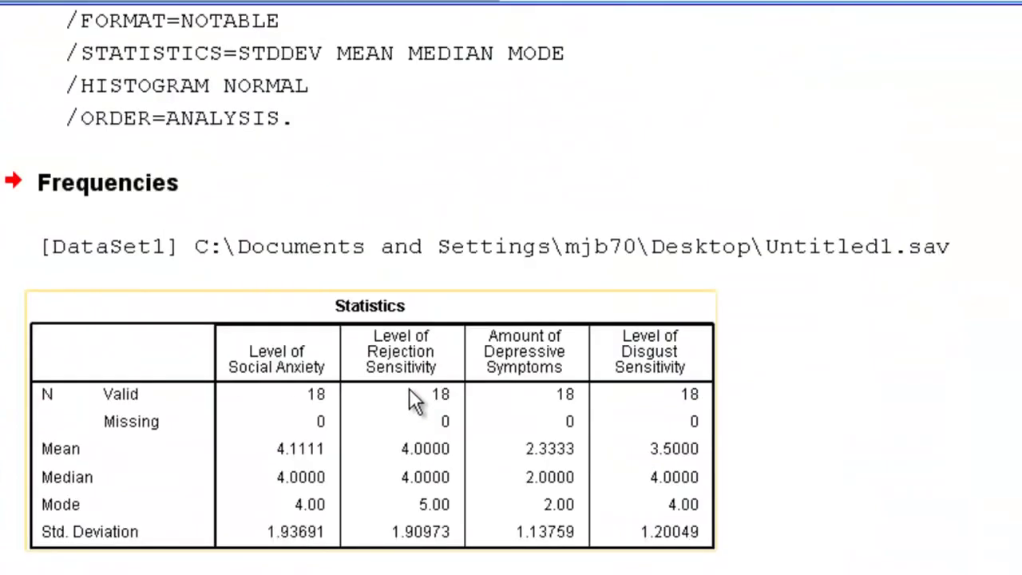
left_click(736, 286)
left_click(368, 224)
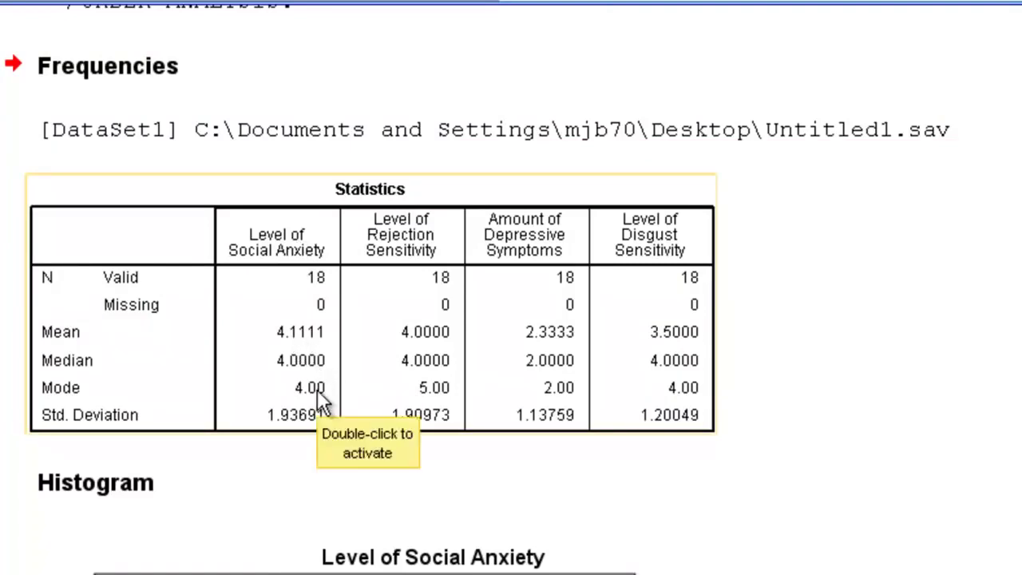
left_click(874, 396)
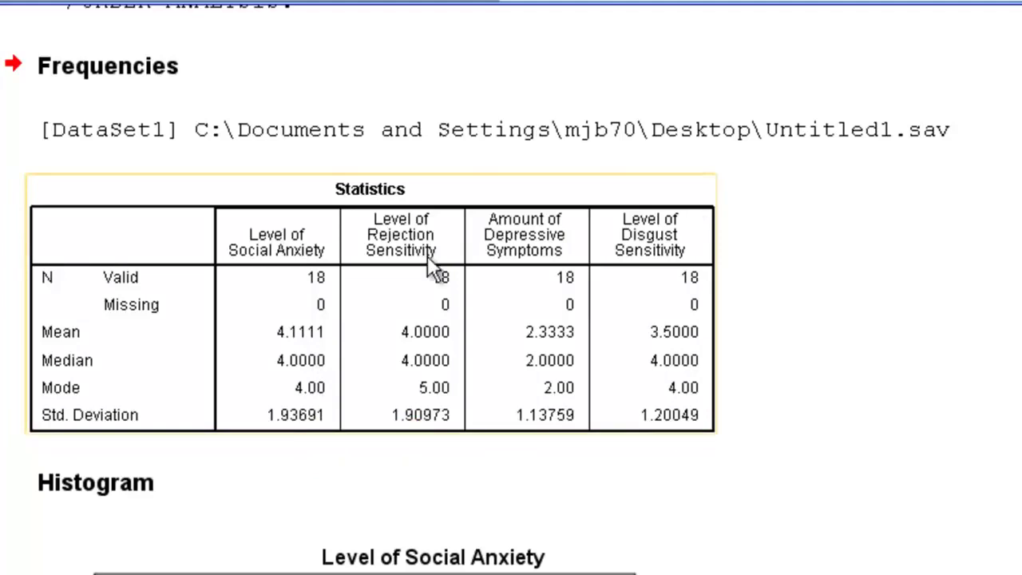